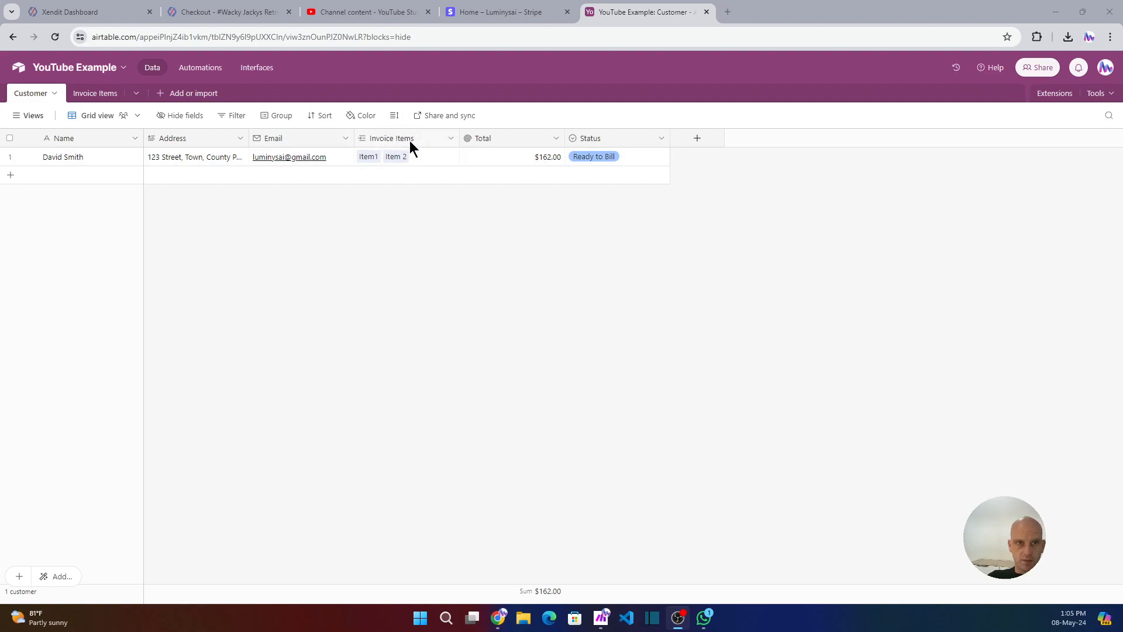
# Examine the Invoice Items table's Customer link field and the Customer table's Total rollup field settings.
pyautogui.click(98, 95)
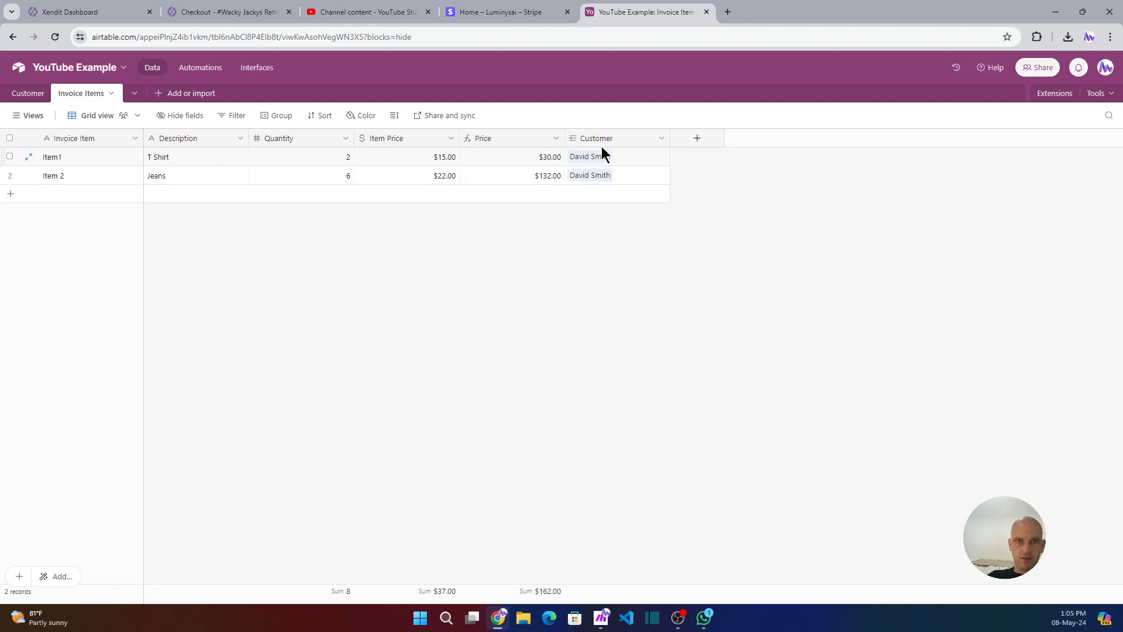
pyautogui.doubleClick(637, 139)
pyautogui.click(637, 139)
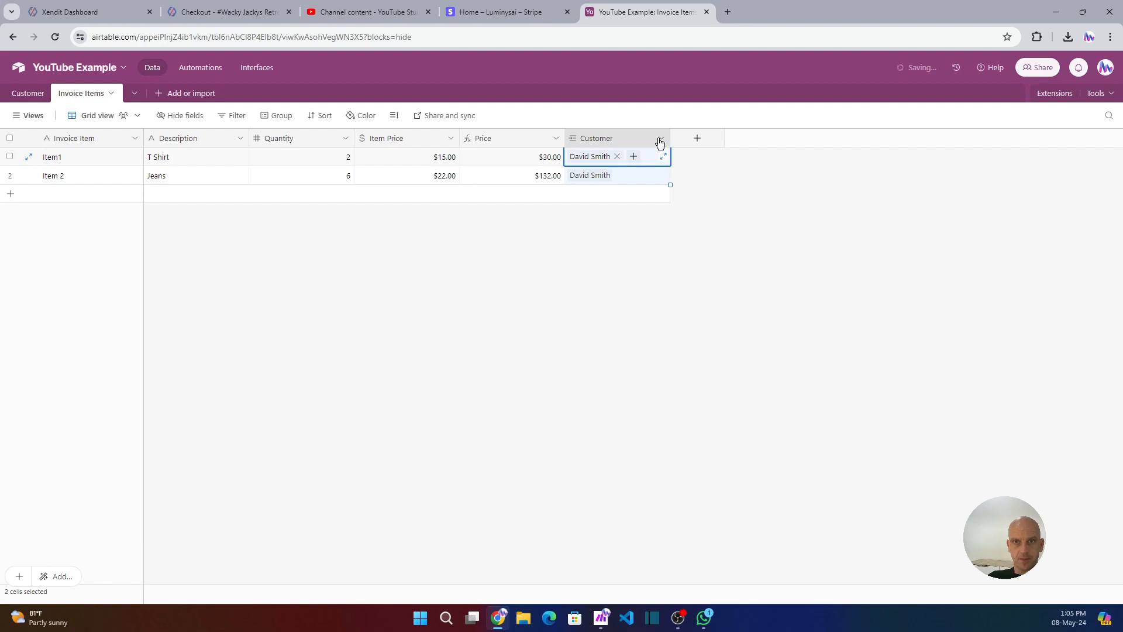
pyautogui.click(661, 138)
pyautogui.click(615, 162)
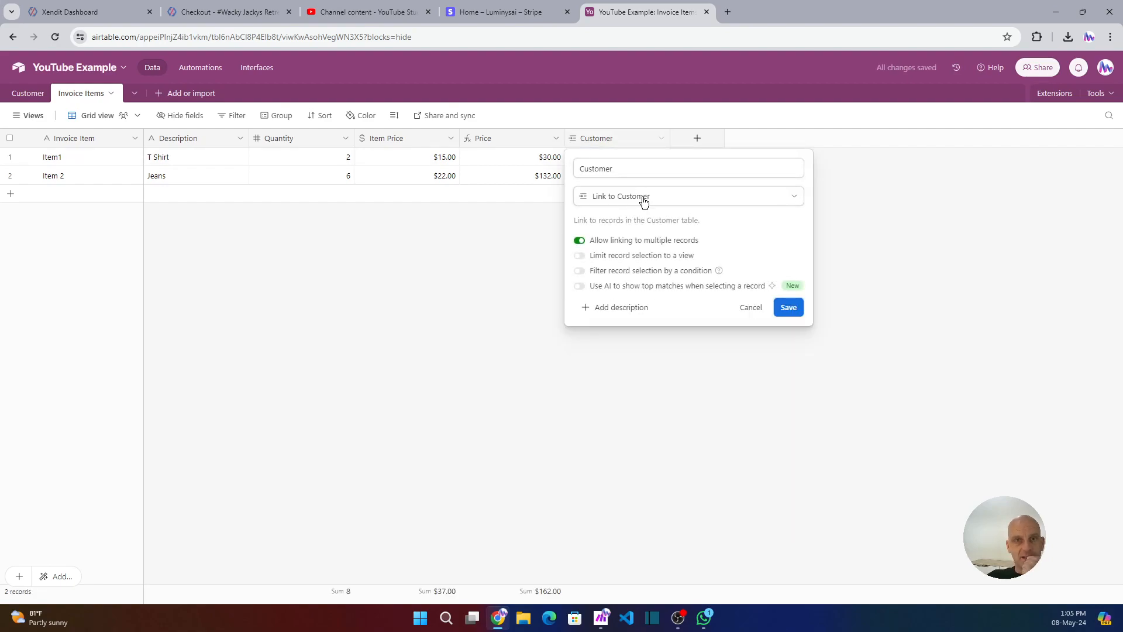
pyautogui.click(28, 93)
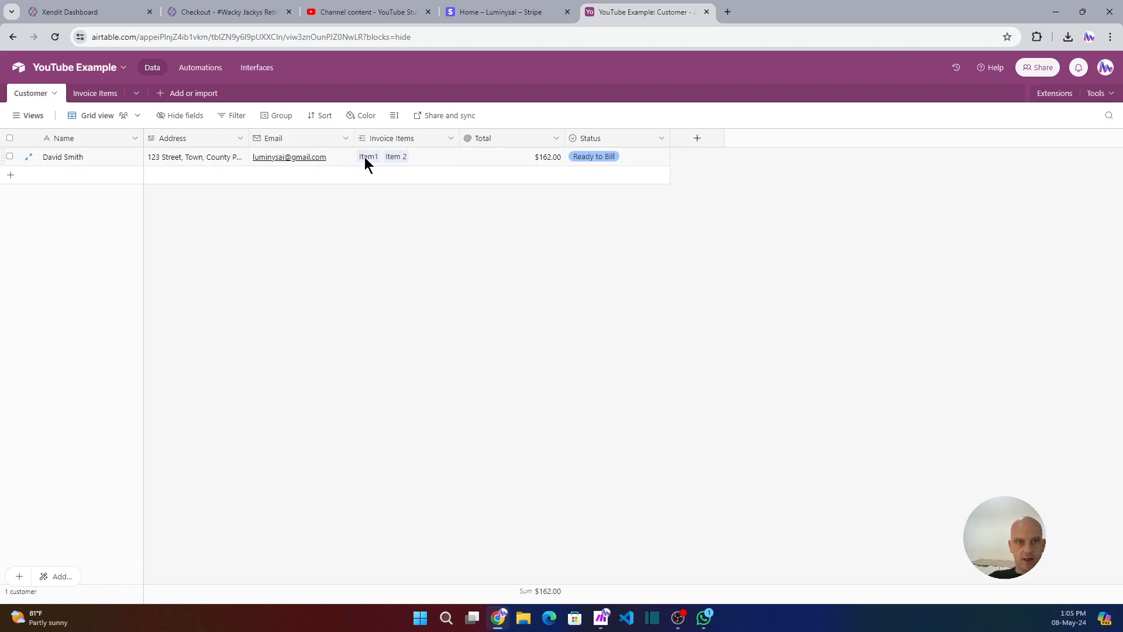
pyautogui.doubleClick(519, 139)
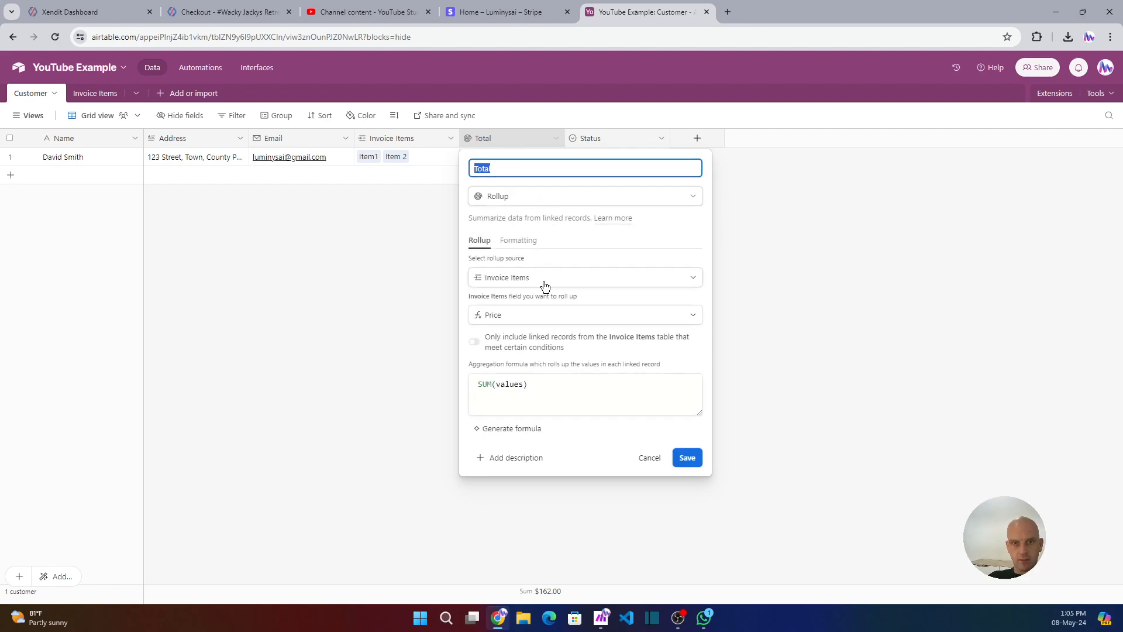
pyautogui.click(697, 458)
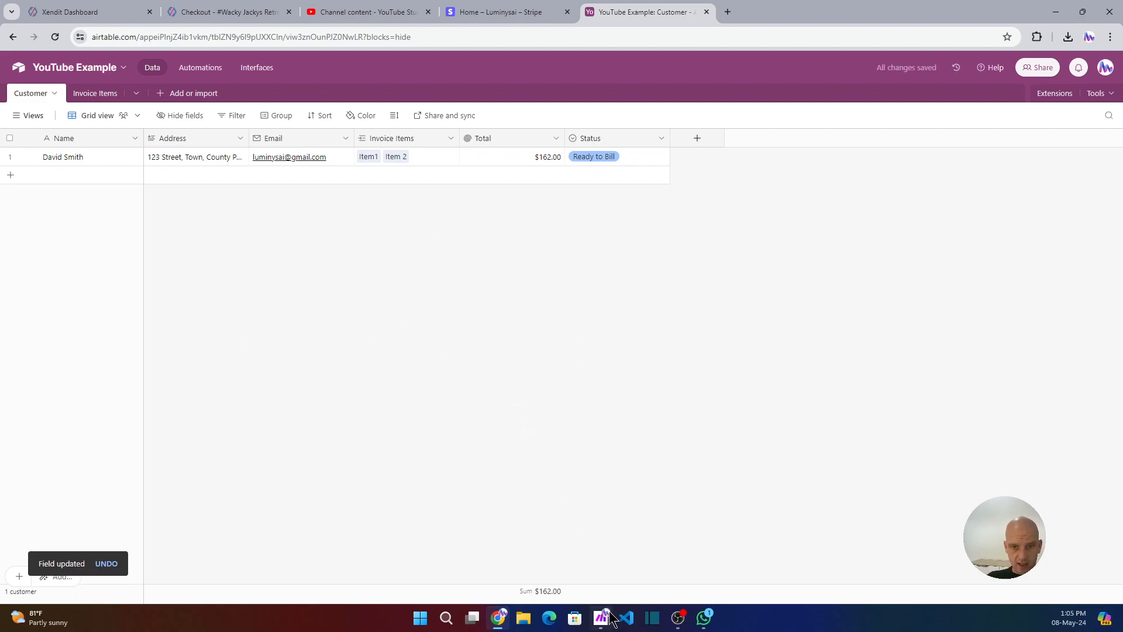
# Switch the Stripe dashboard to test mode and copy the URL of the newest payment link.
pyautogui.moveTo(599, 619)
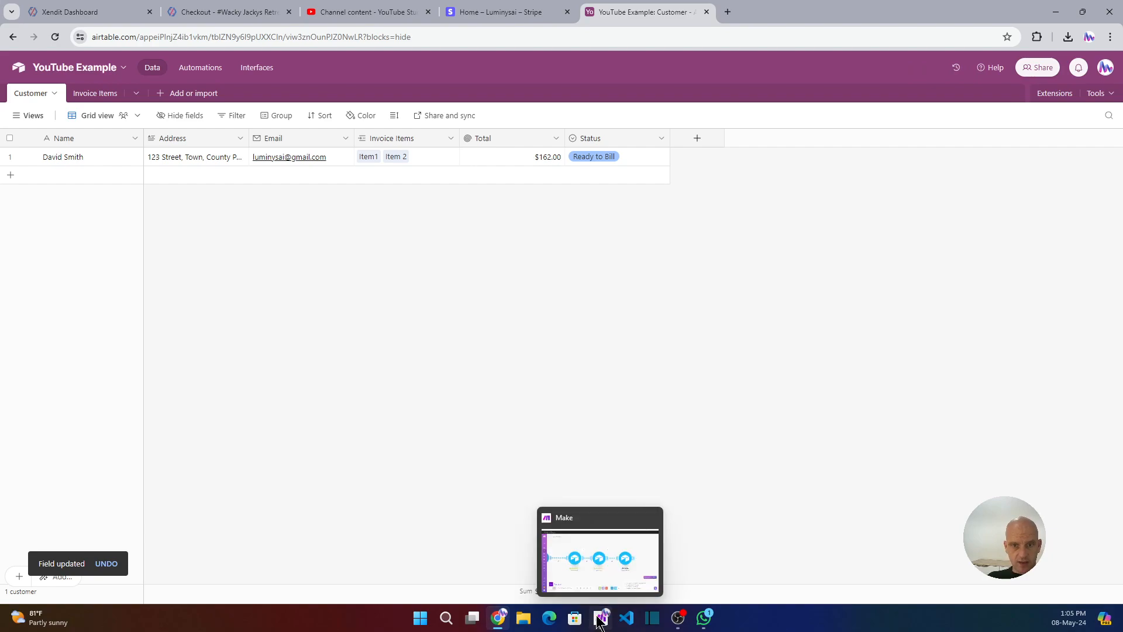
pyautogui.click(502, 14)
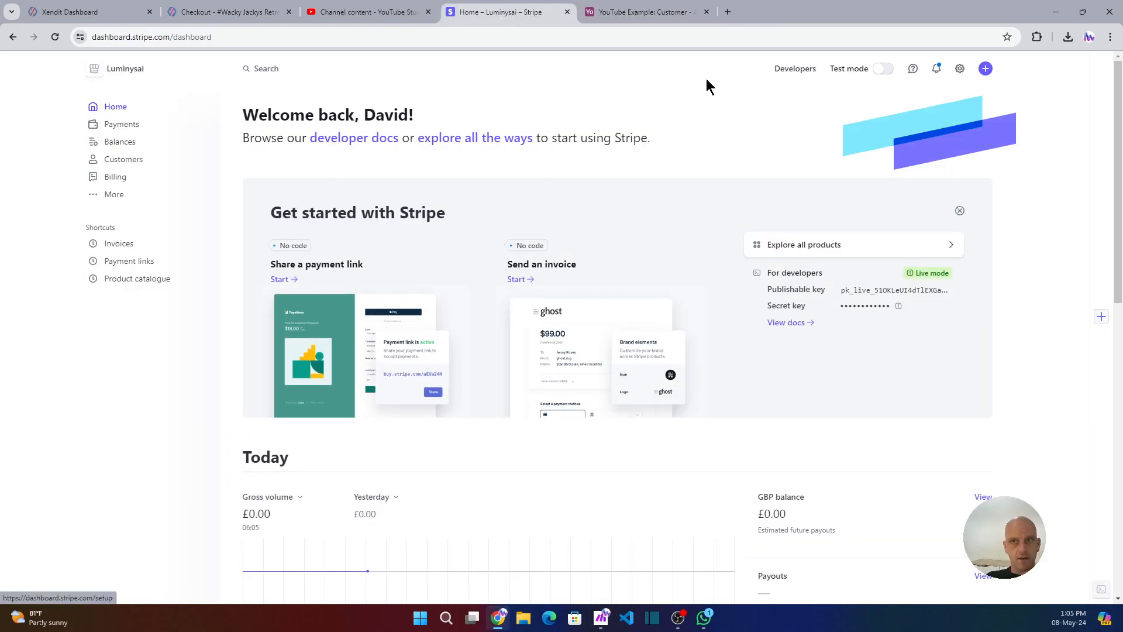
pyautogui.click(883, 69)
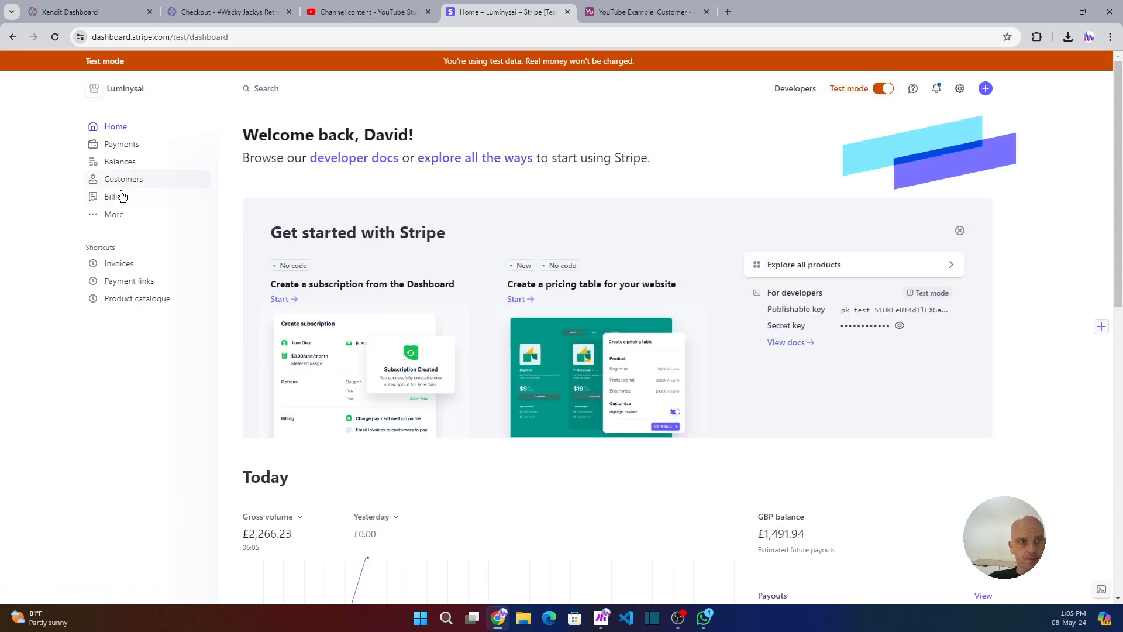
pyautogui.click(123, 283)
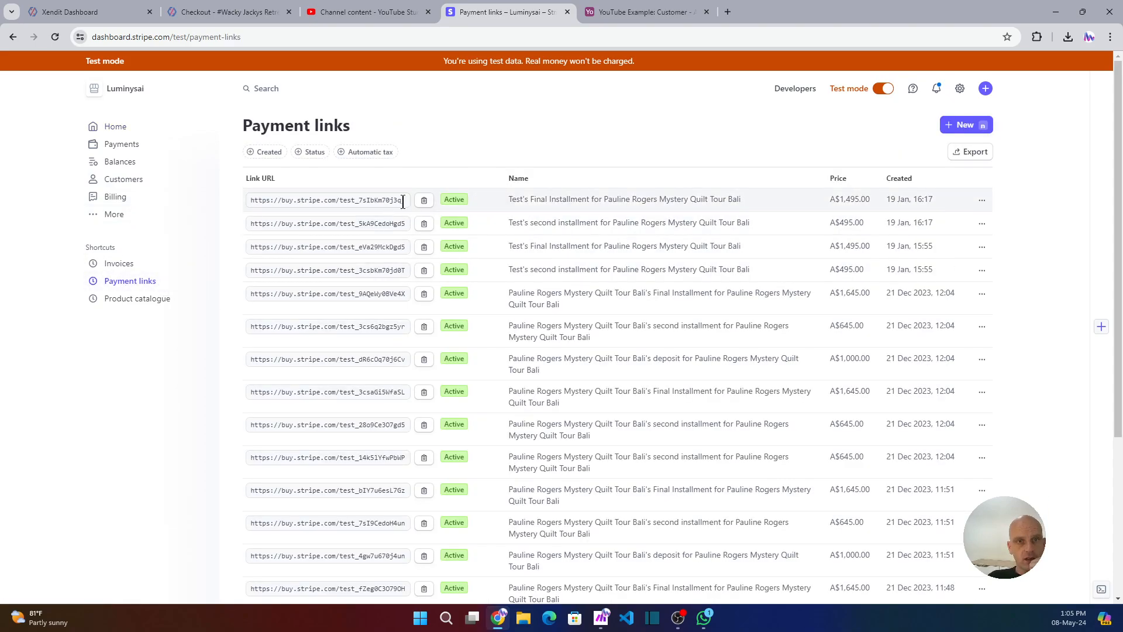
pyautogui.click(424, 201)
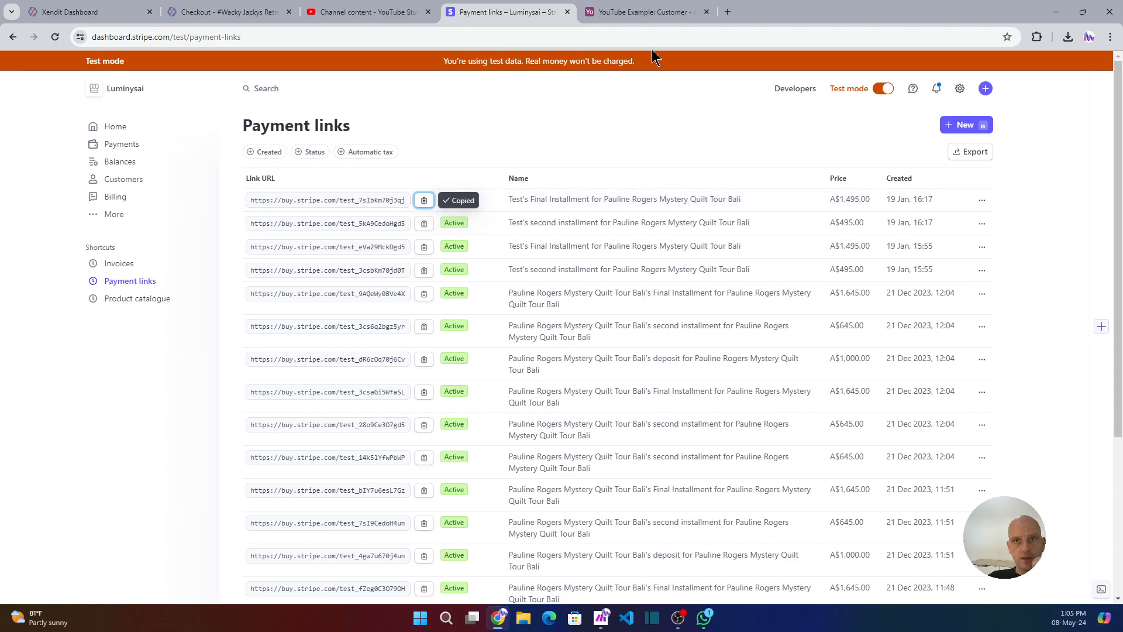
# Open the copied payment link in a new browser tab.
pyautogui.click(728, 11)
pyautogui.hotkey('ctrl', 'v')
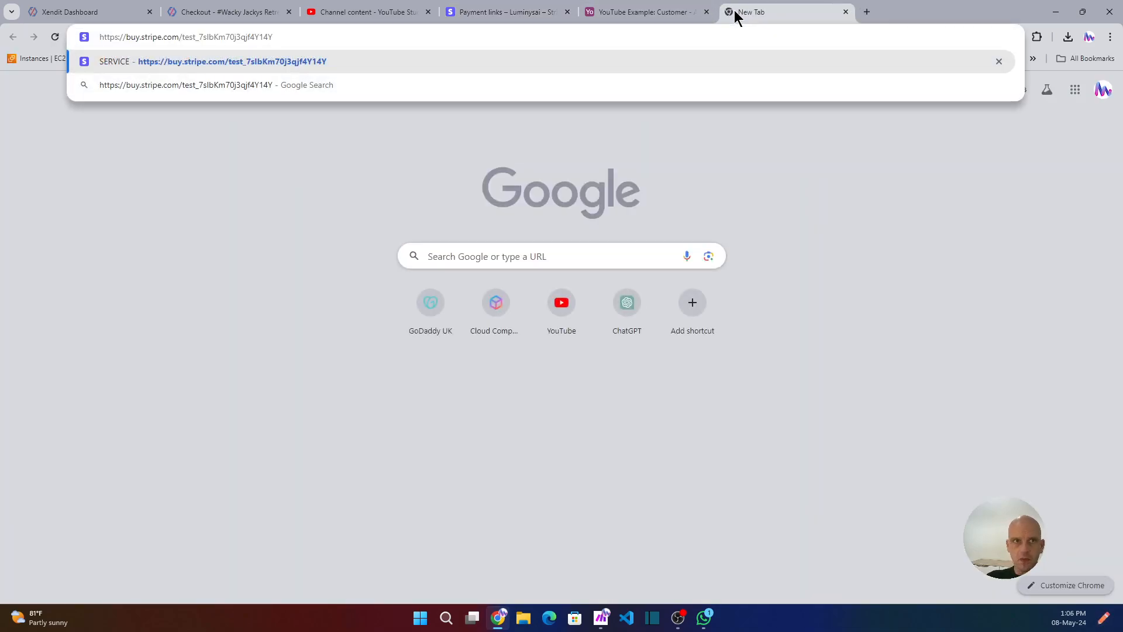
pyautogui.press('Return')
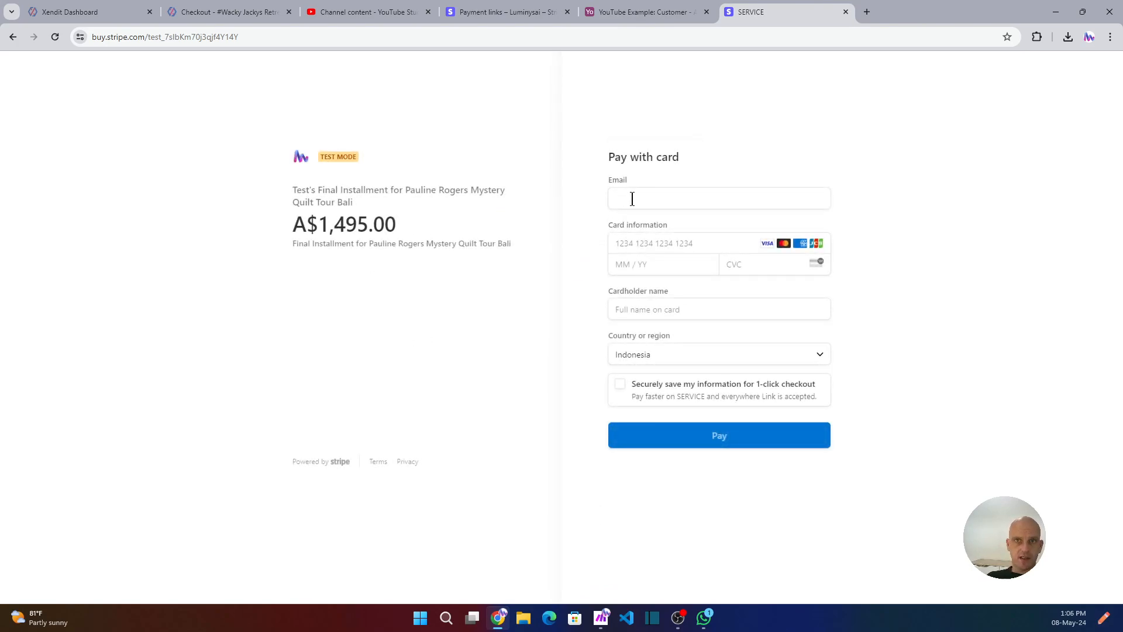
# Switch to Make and examine the modules of the existing 3 YouTube Build scenario.
pyautogui.moveTo(601, 618)
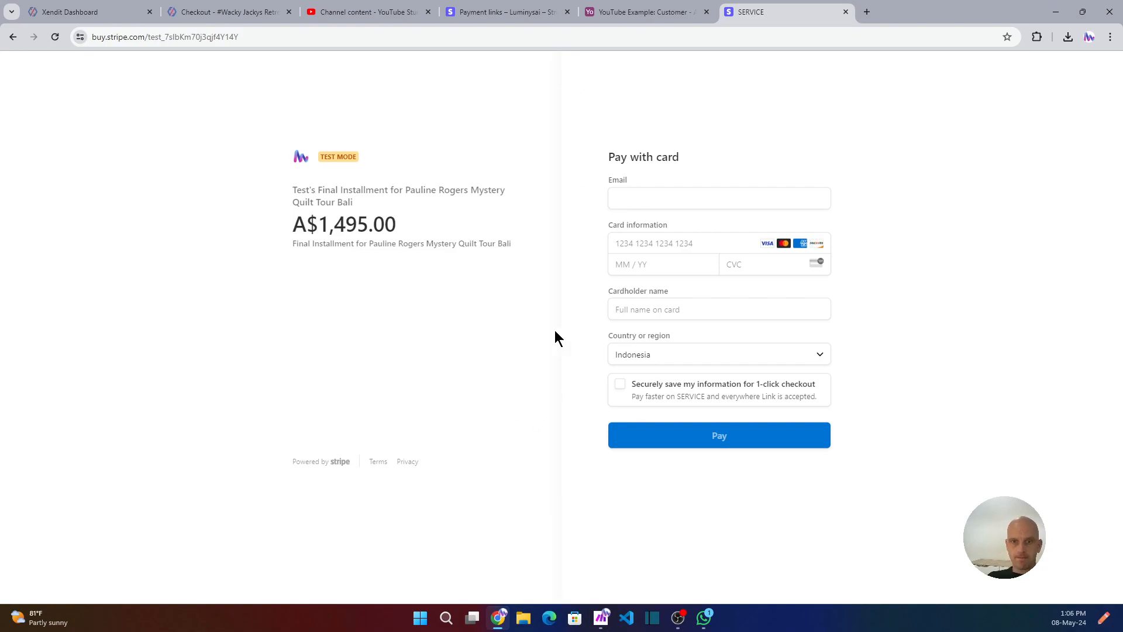
pyautogui.click(601, 617)
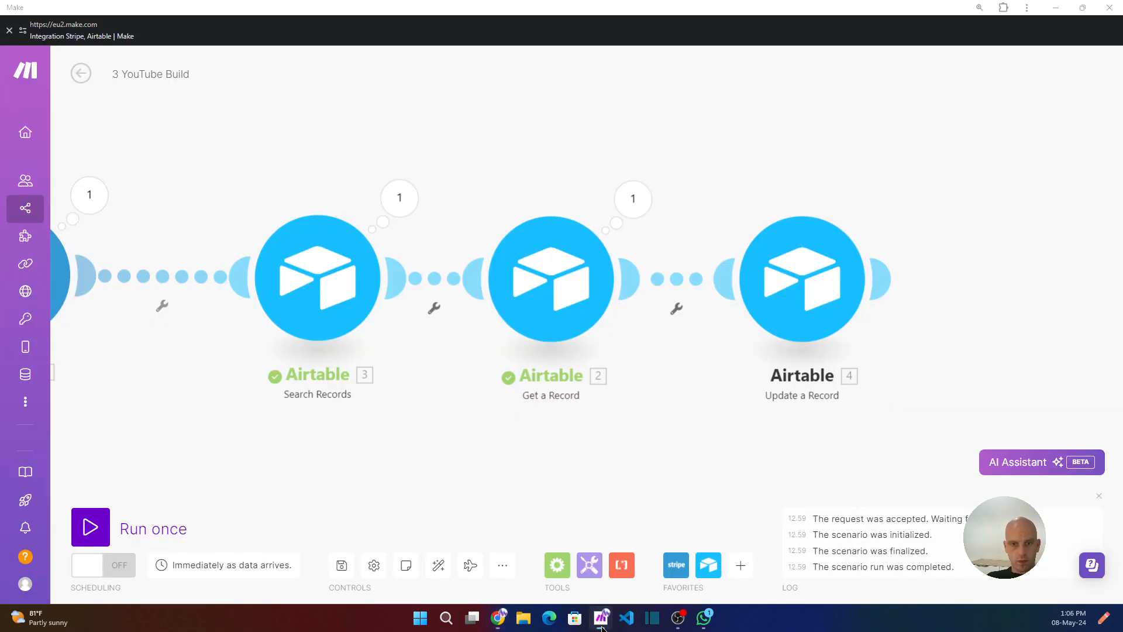
pyautogui.scroll(-4, 262, 213)
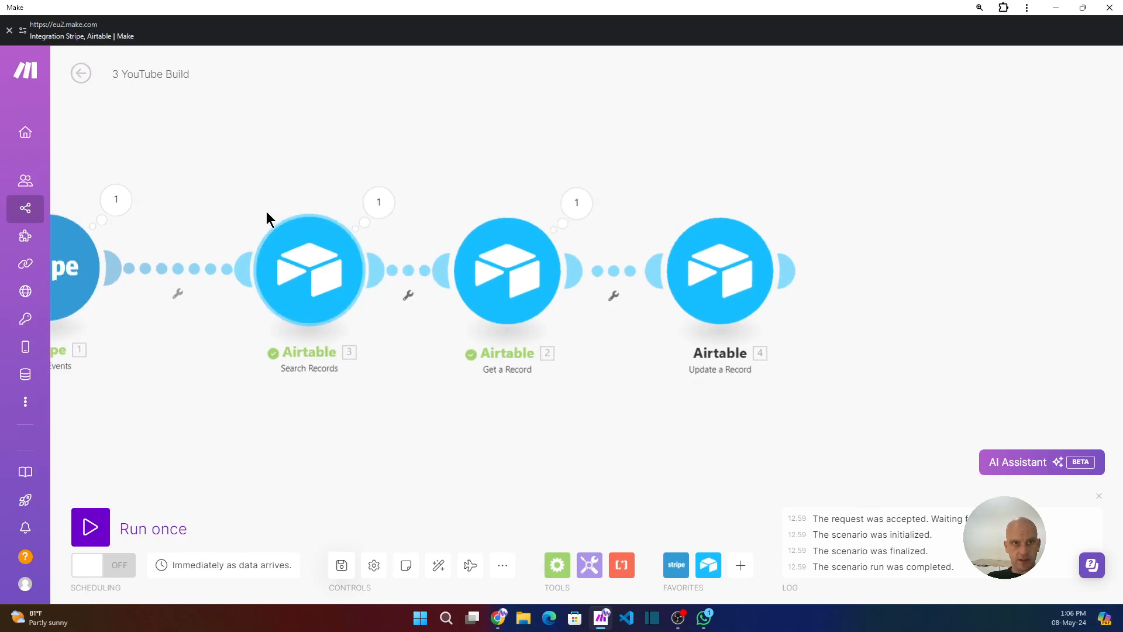
pyautogui.moveTo(211, 404); pyautogui.dragTo(363, 413)
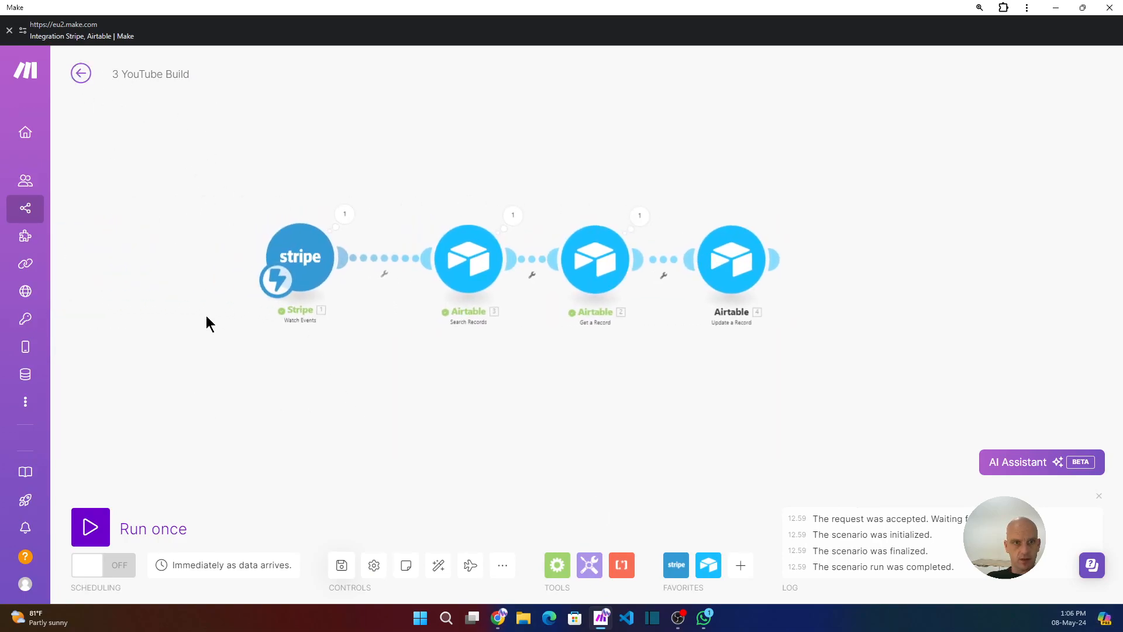
# Leave the current scenario and create a new scenario from the YouTube Builds folder.
pyautogui.click(342, 566)
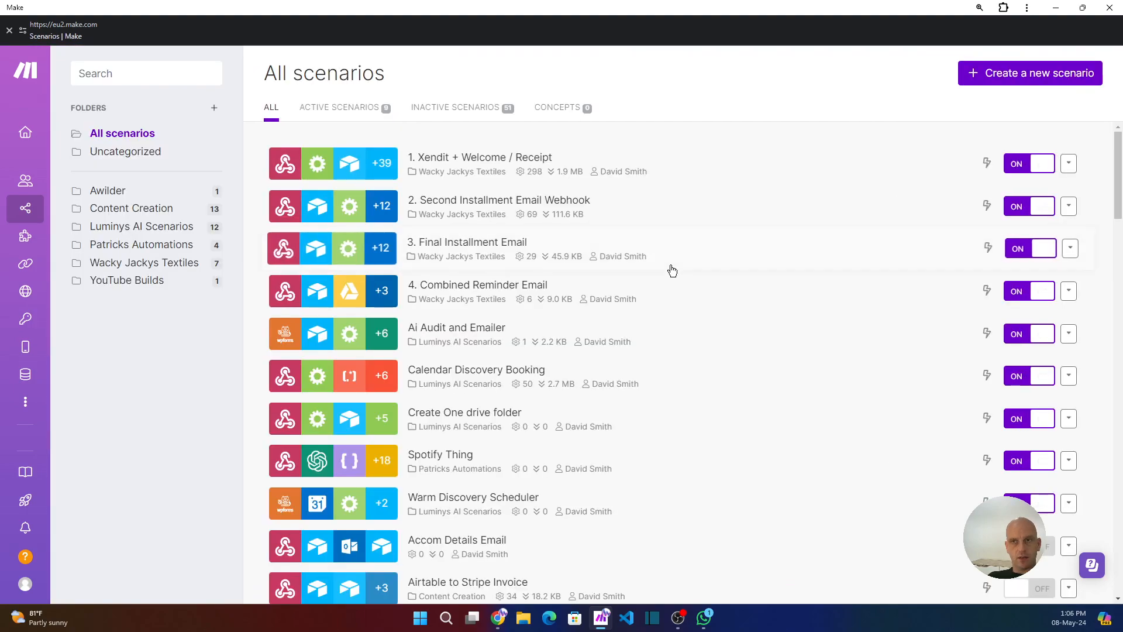
pyautogui.click(119, 279)
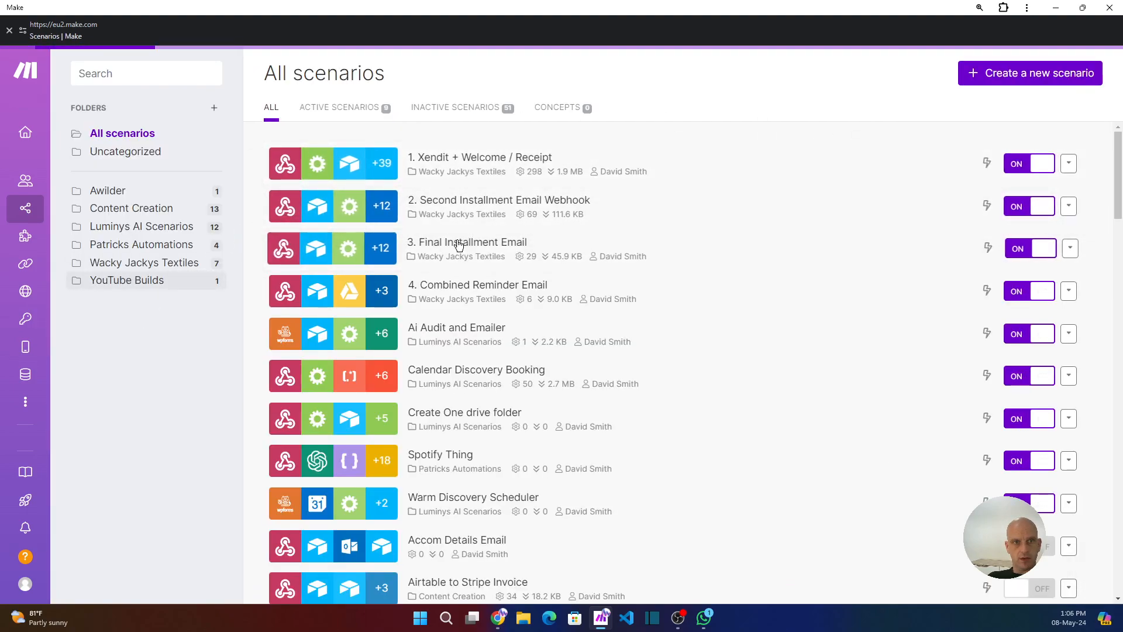
pyautogui.click(947, 75)
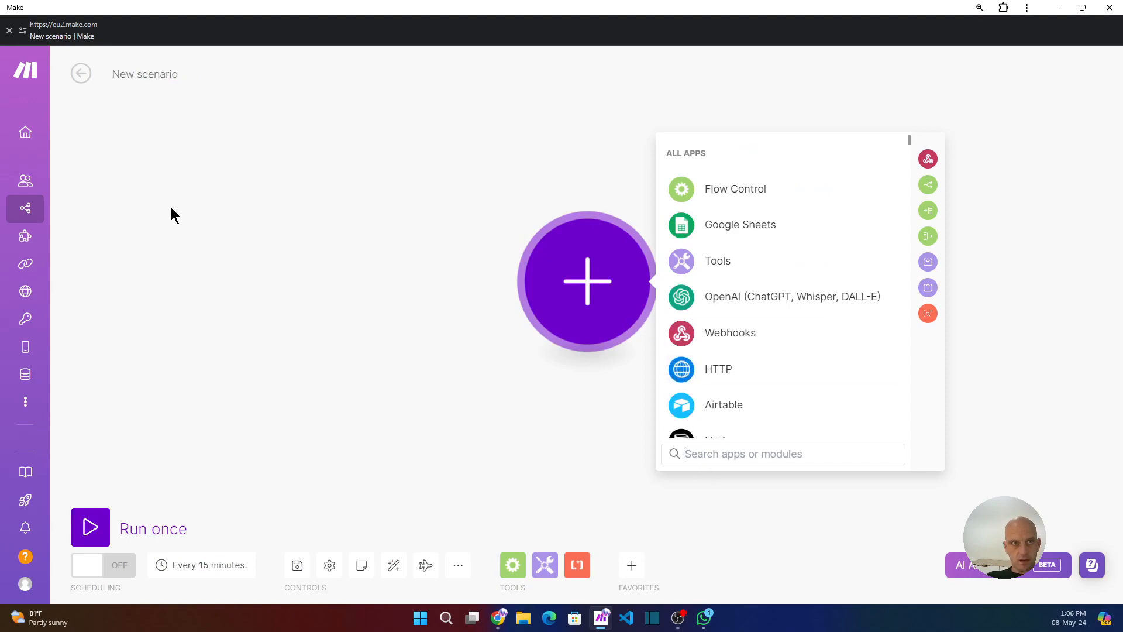
# Rename the new scenario to 3. Stripe, update Airtable and save it.
pyautogui.click(146, 75)
pyautogui.doubleClick(148, 74)
pyautogui.tripleClick(148, 74)
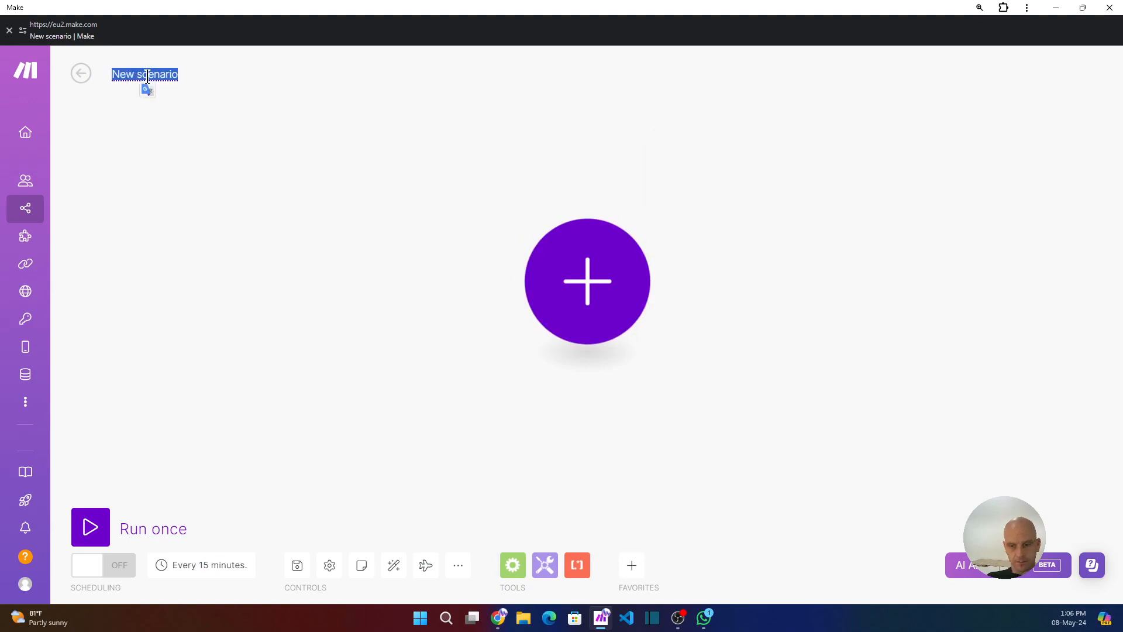
pyautogui.write('3')
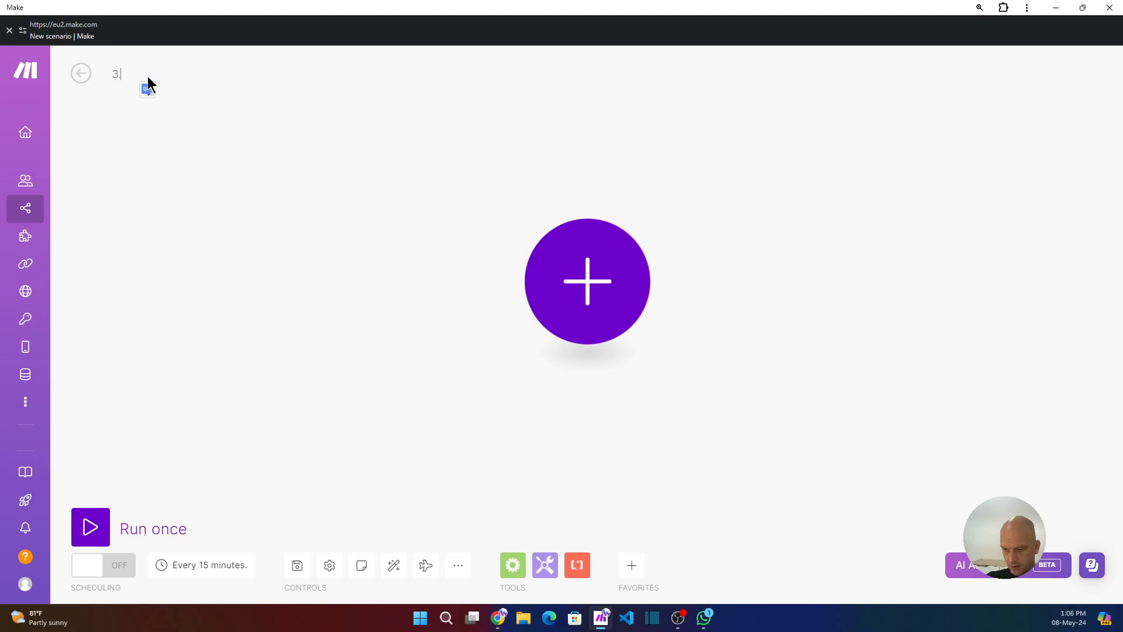
pyautogui.write('. Stripe ')
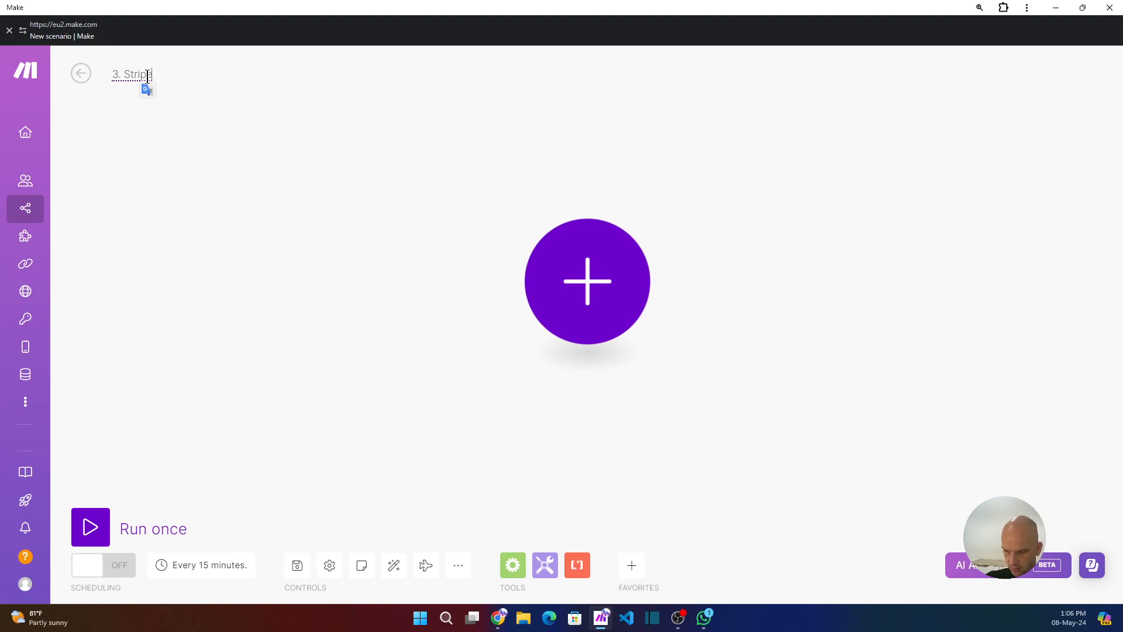
pyautogui.write(' update ')
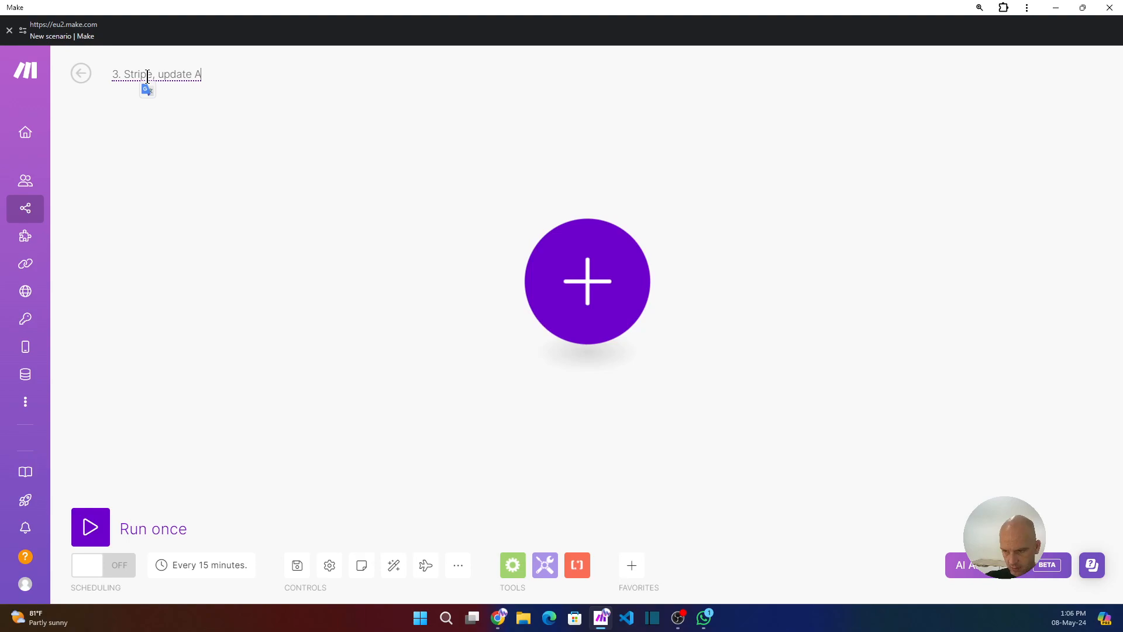
pyautogui.write('Airtable')
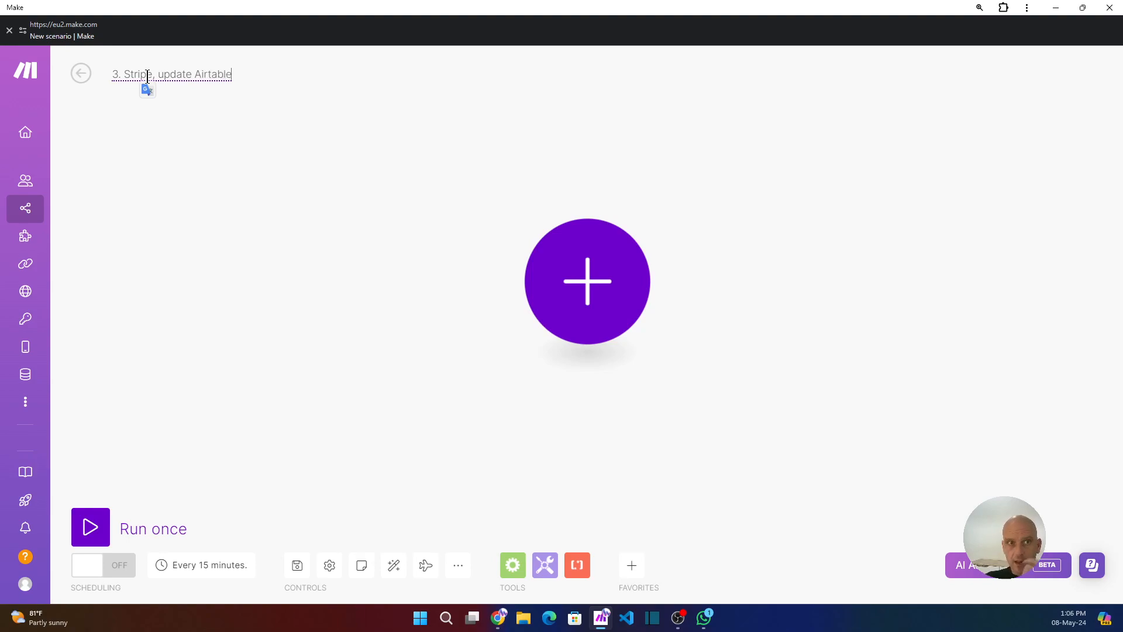
pyautogui.click(275, 377)
pyautogui.click(297, 565)
# Add a Stripe Watch Events trigger module to the scenario.
pyautogui.click(607, 302)
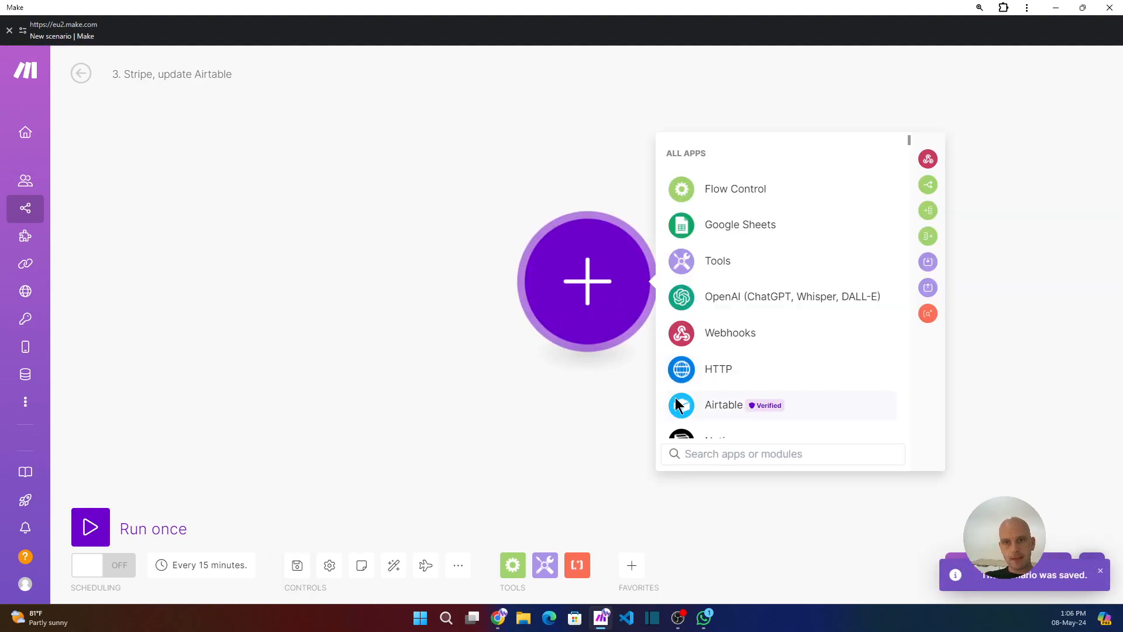
pyautogui.write('stripe')
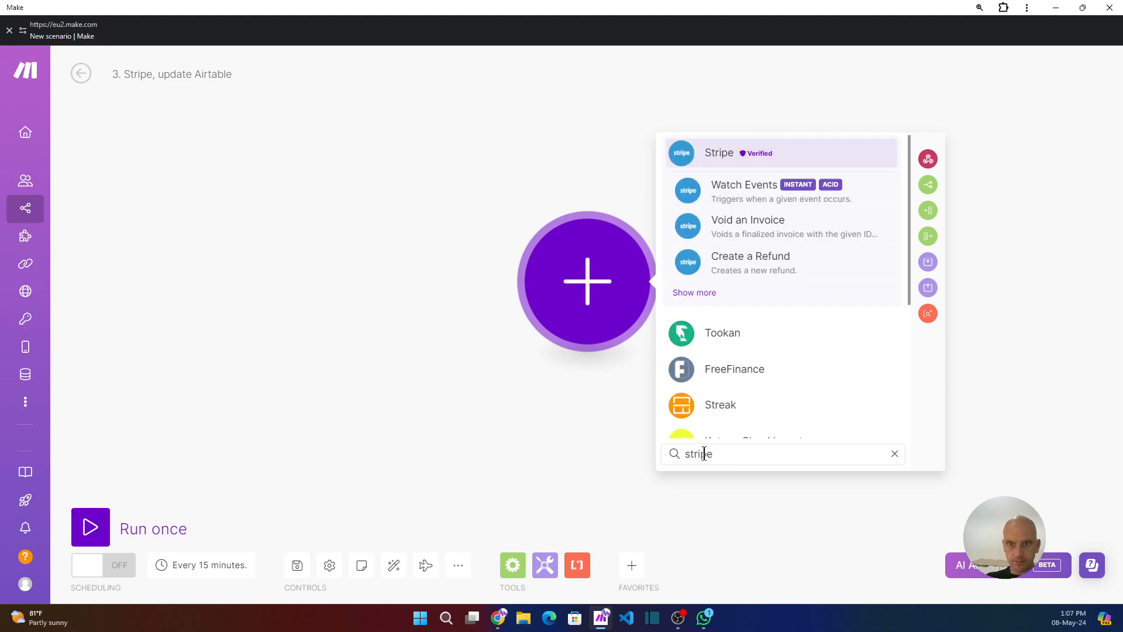
pyautogui.click(734, 193)
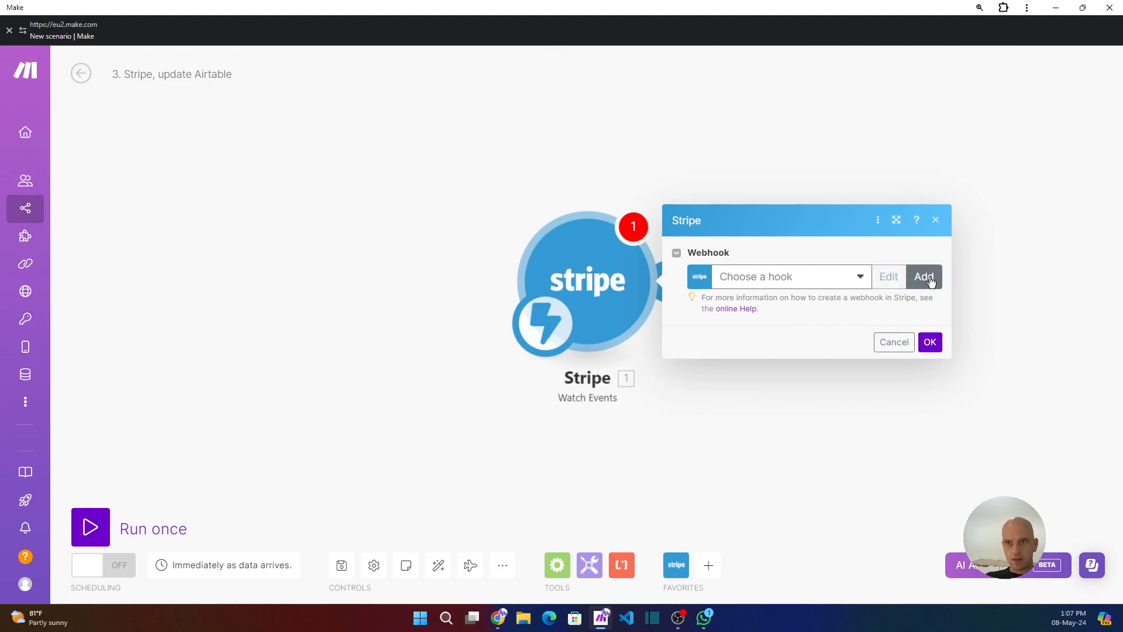
# Create a new webhook named 3. YouTube Build using the Test LuminysAI connection.
pyautogui.click(932, 281)
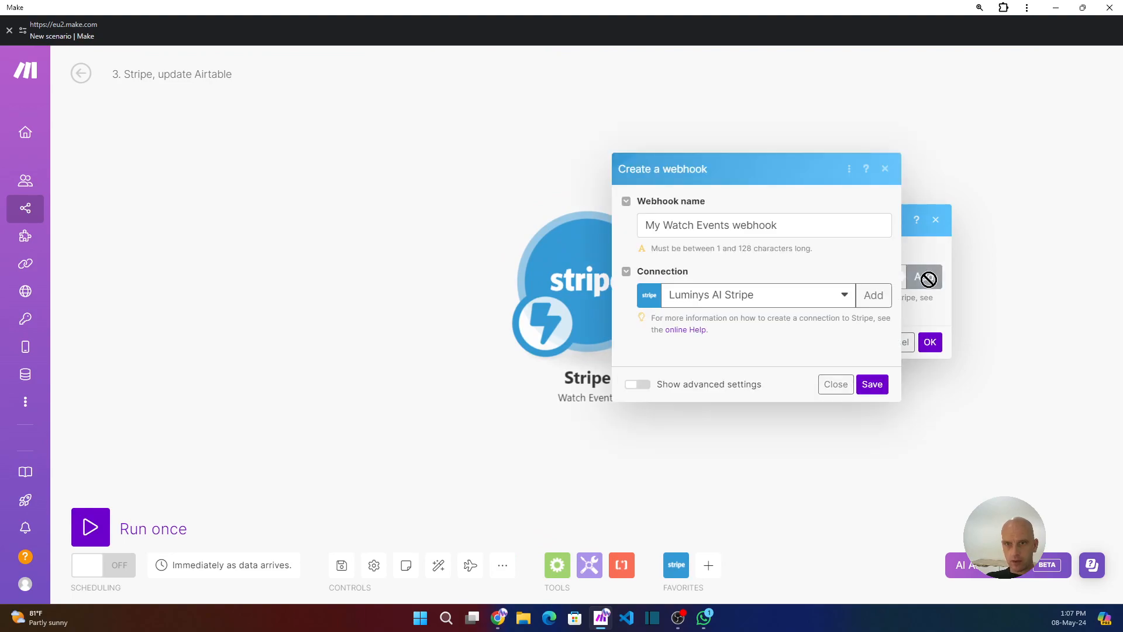
pyautogui.click(823, 273)
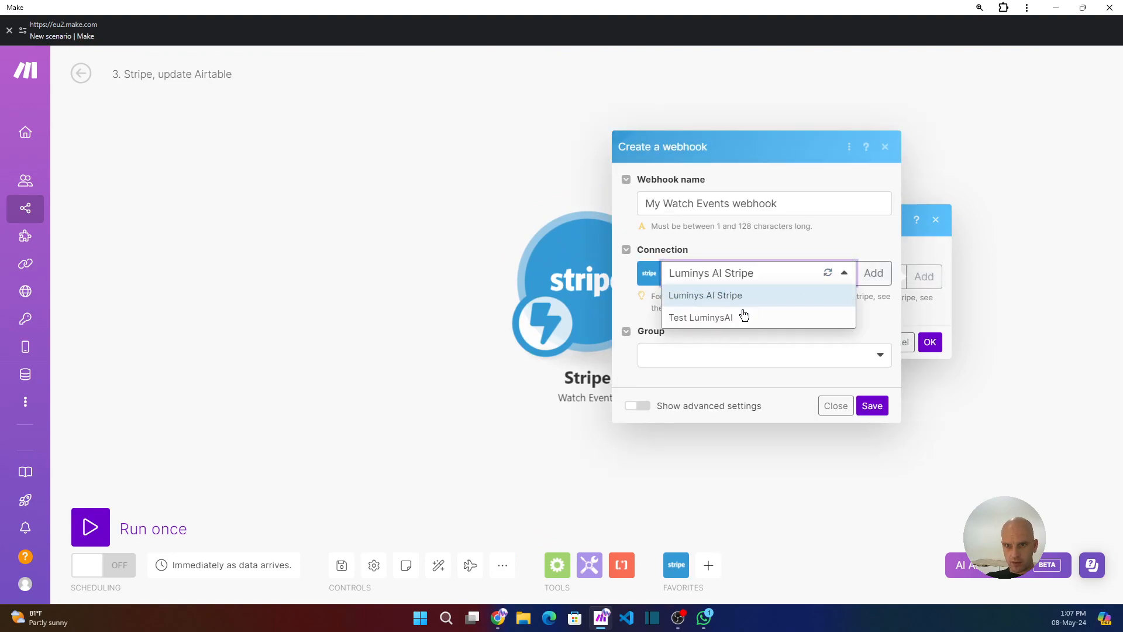
pyautogui.click(709, 317)
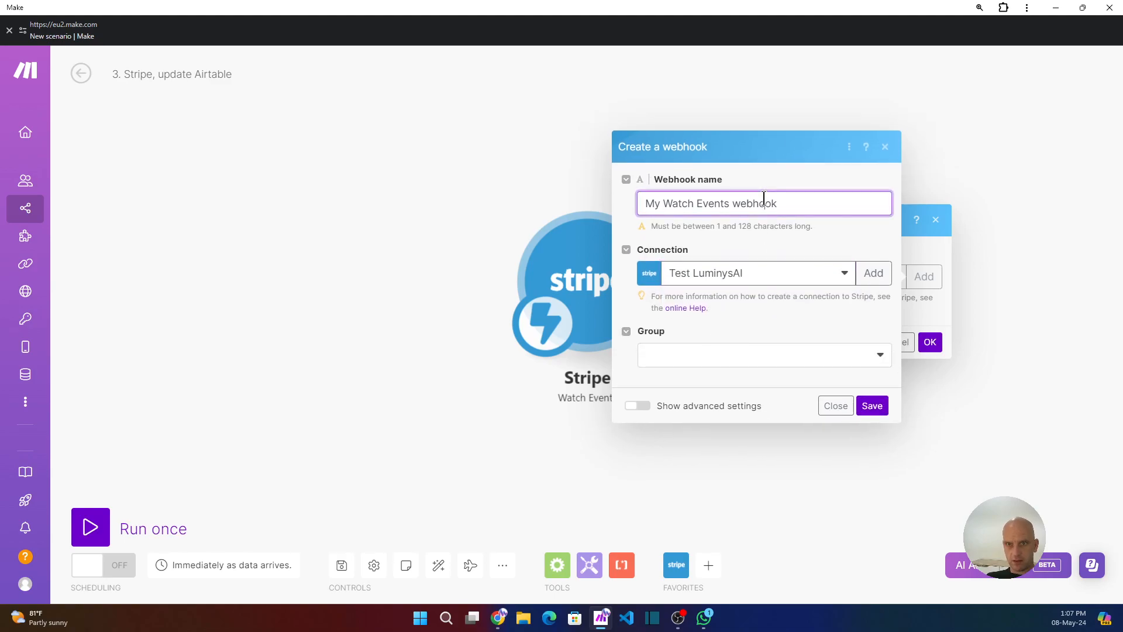
pyautogui.tripleClick(763, 199)
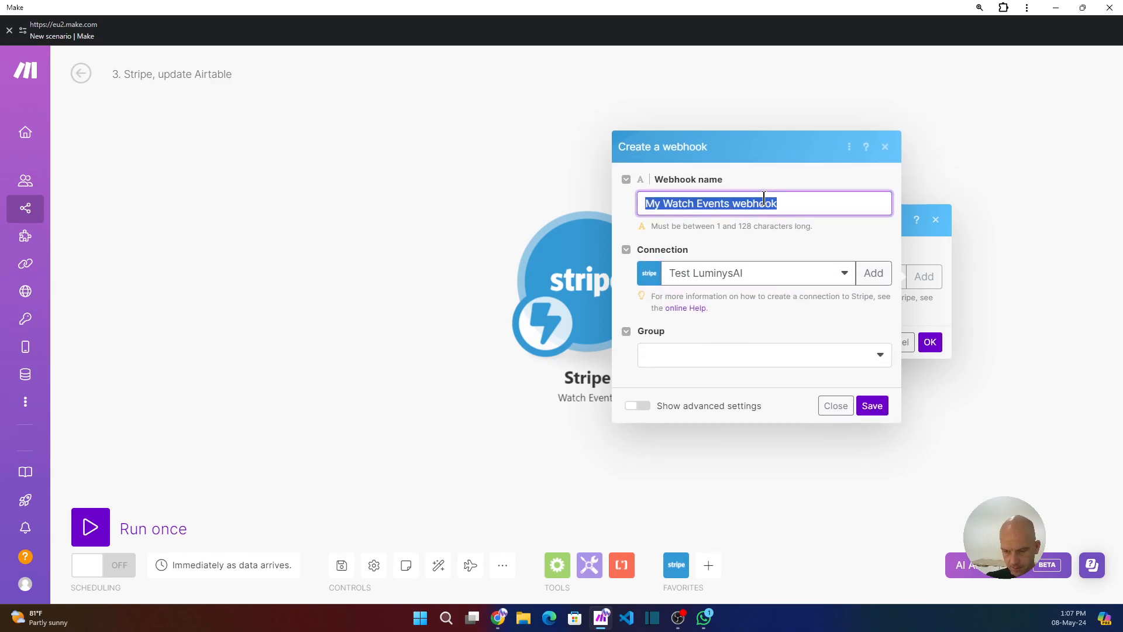
pyautogui.write('3. YouTube Build')
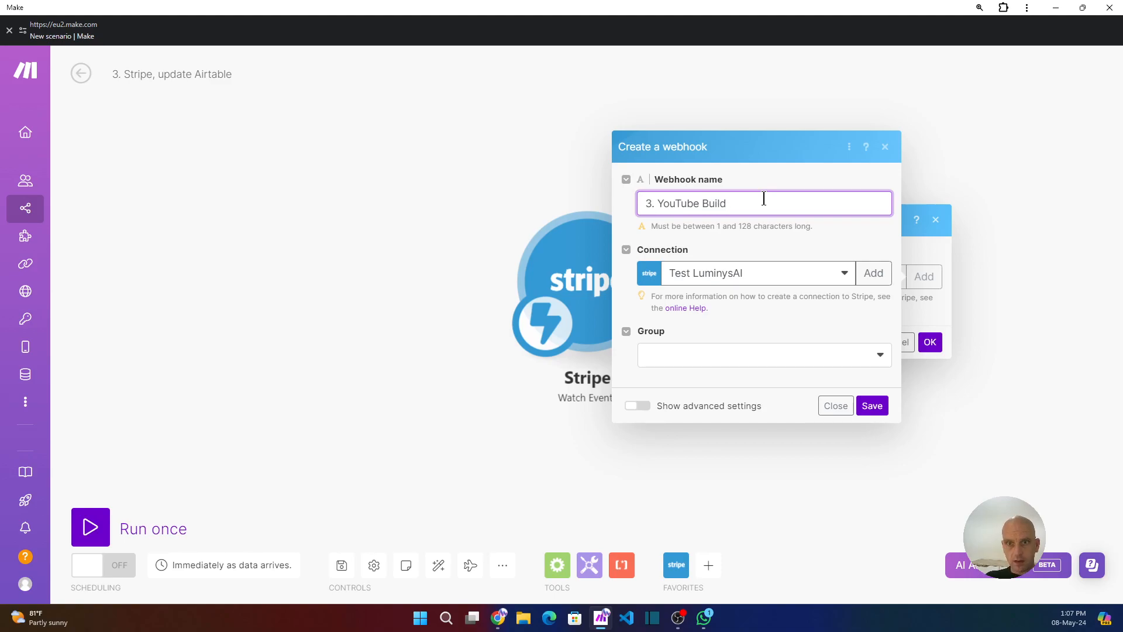
# Set the webhook's group to Checkout, save the webhook and confirm the Stripe trigger settings.
pyautogui.click(685, 355)
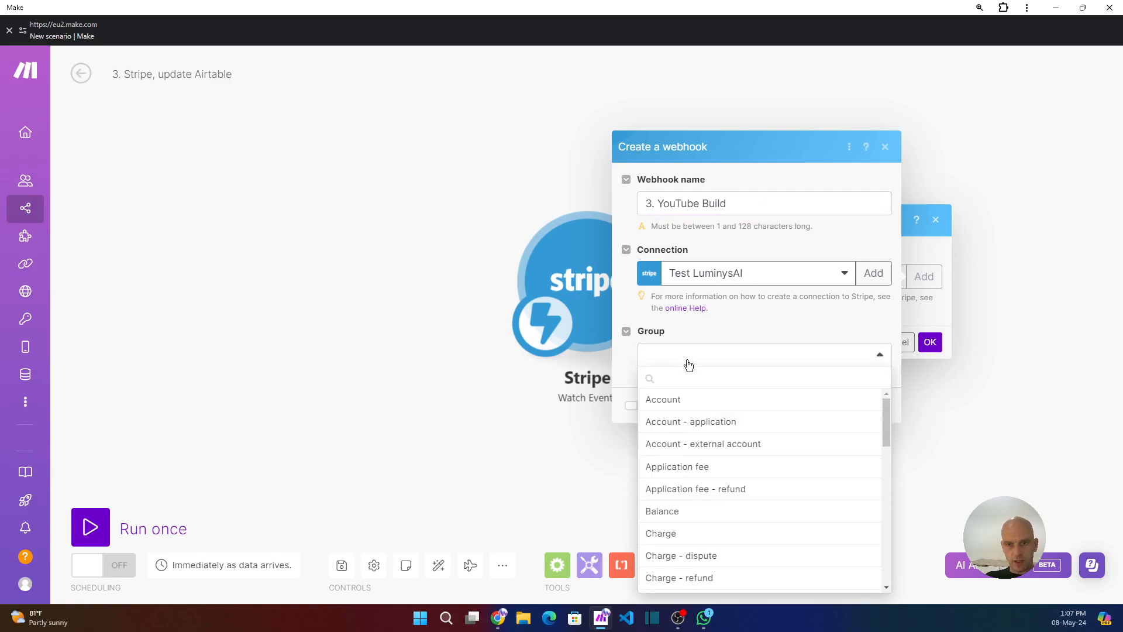
pyautogui.scroll(-3, 692, 410)
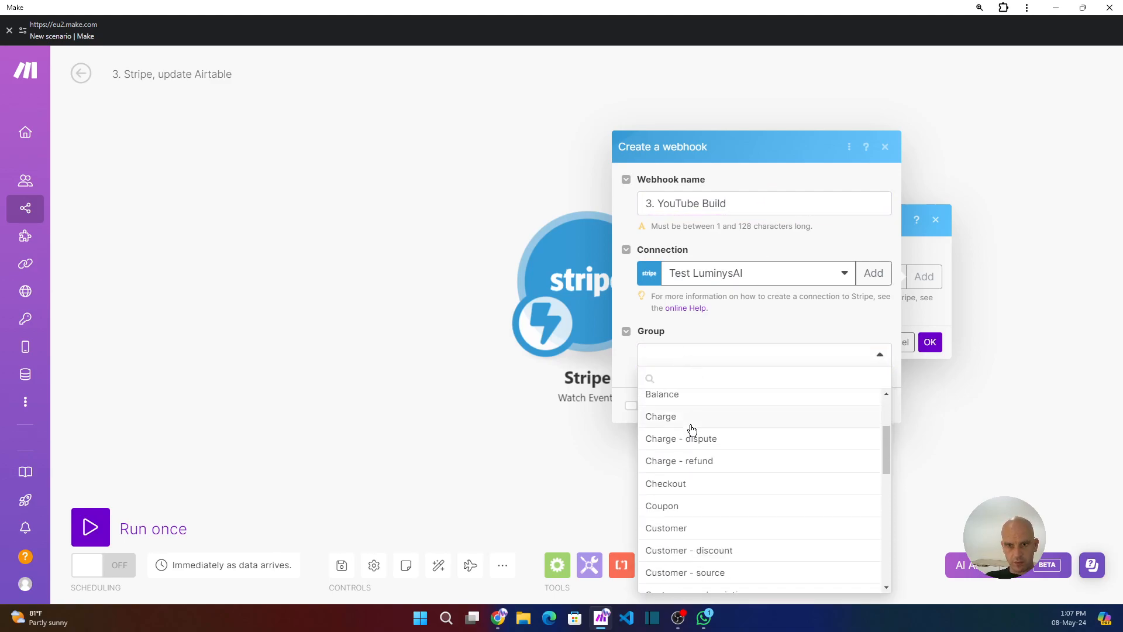
pyautogui.click(673, 483)
pyautogui.click(651, 370)
pyautogui.click(873, 446)
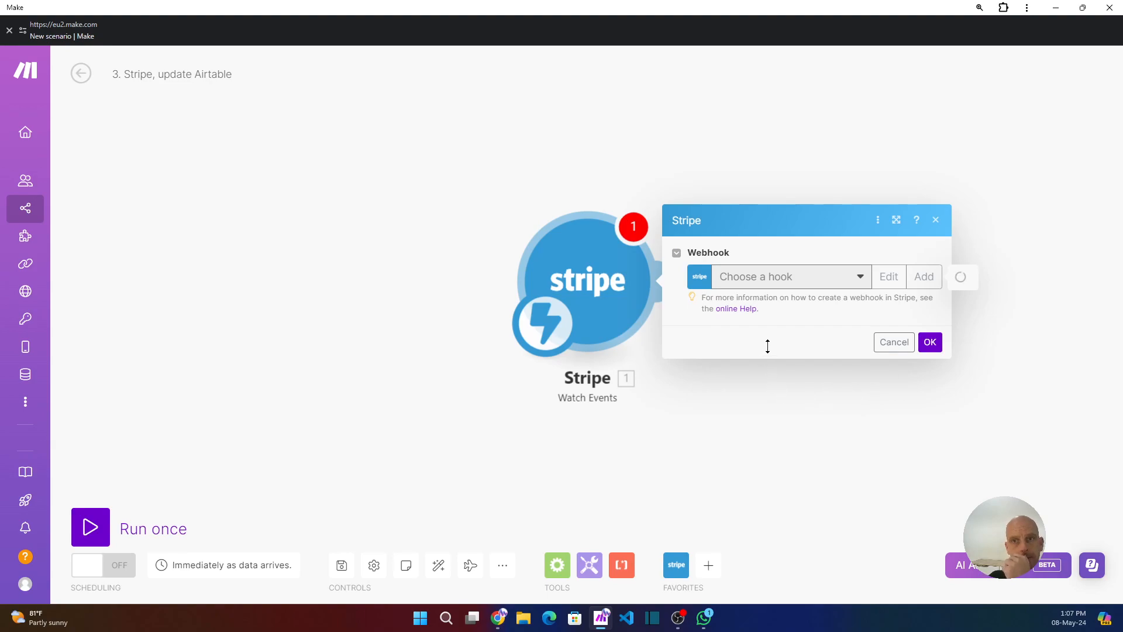
pyautogui.click(932, 360)
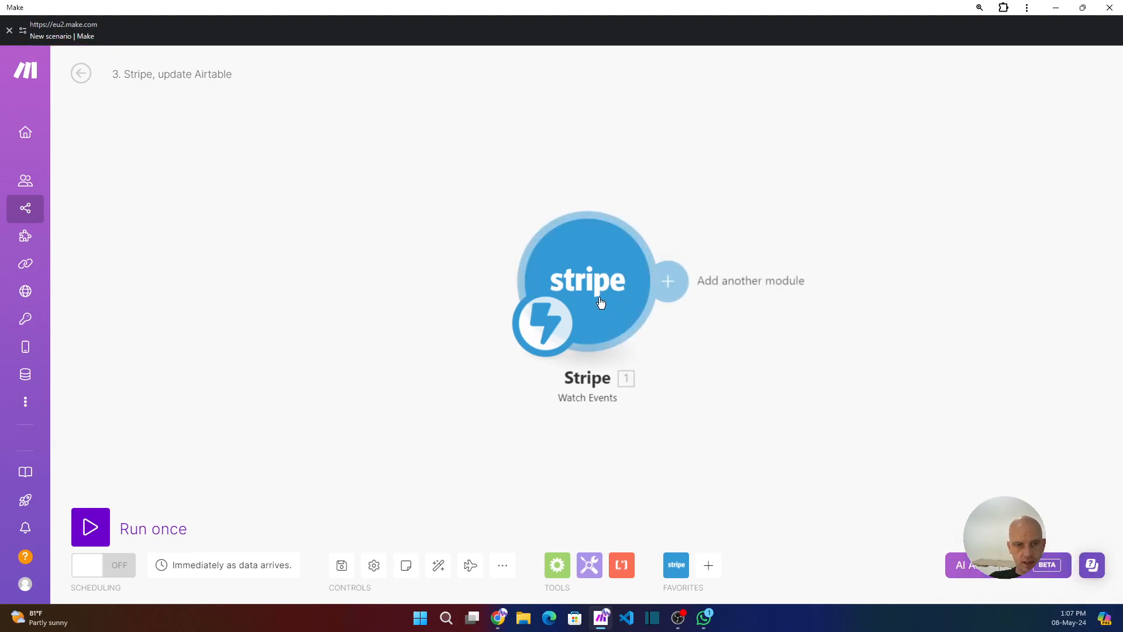
# Save the scenario and run it once so it waits for incoming Stripe events.
pyautogui.click(342, 566)
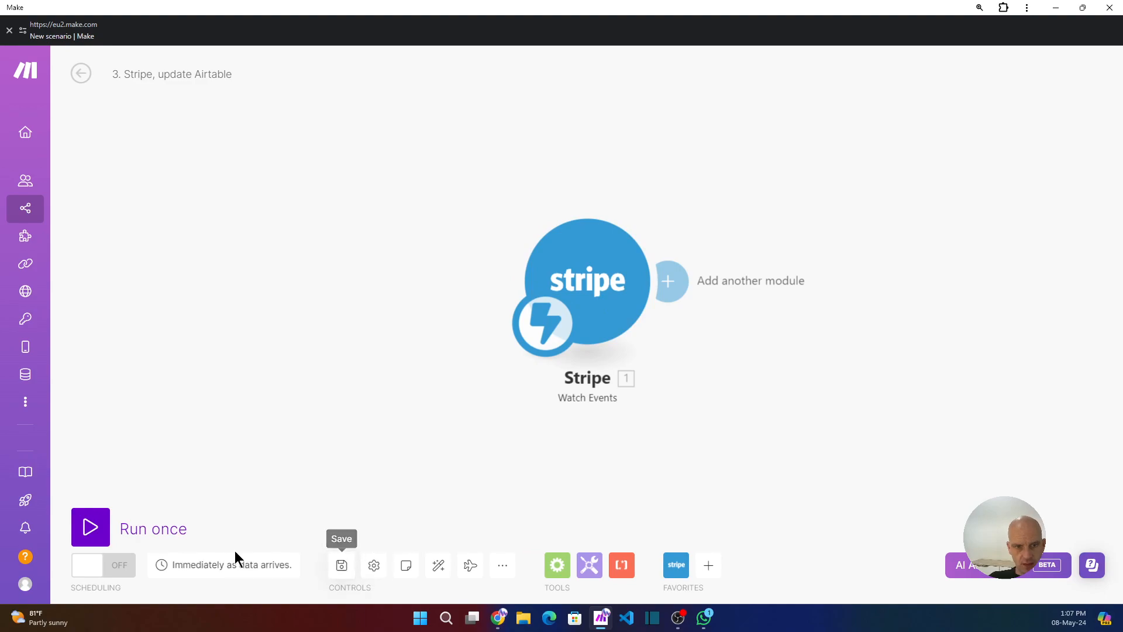
pyautogui.click(78, 521)
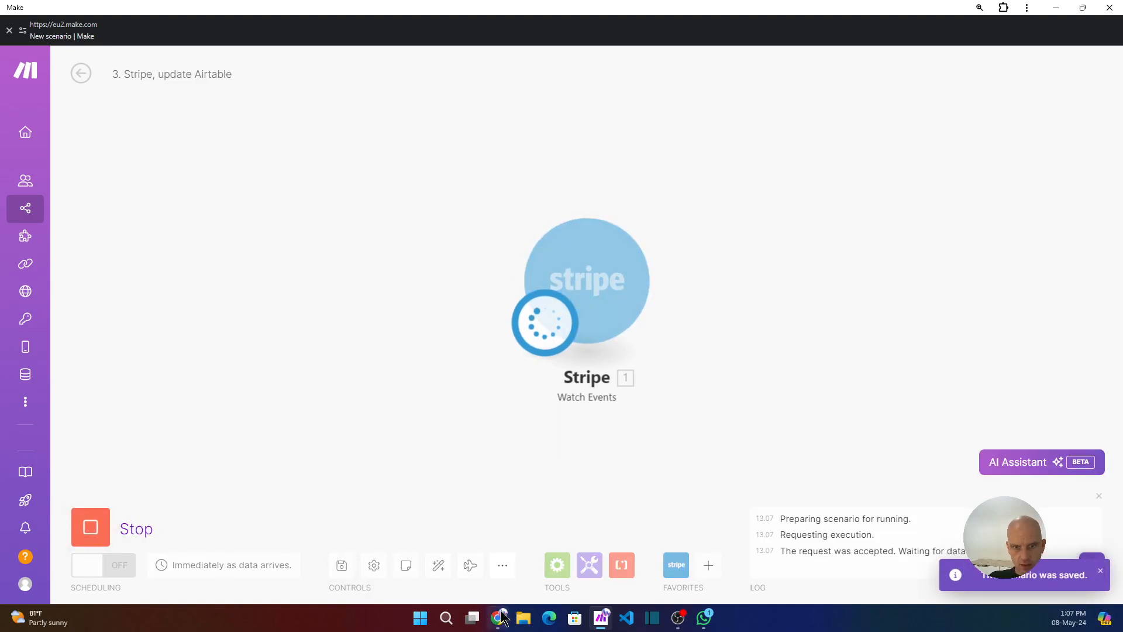
# Complete a test payment on the Stripe checkout page, entering email, card number, expiry, CVC and cardholder name.
pyautogui.click(500, 616)
pyautogui.click(657, 196)
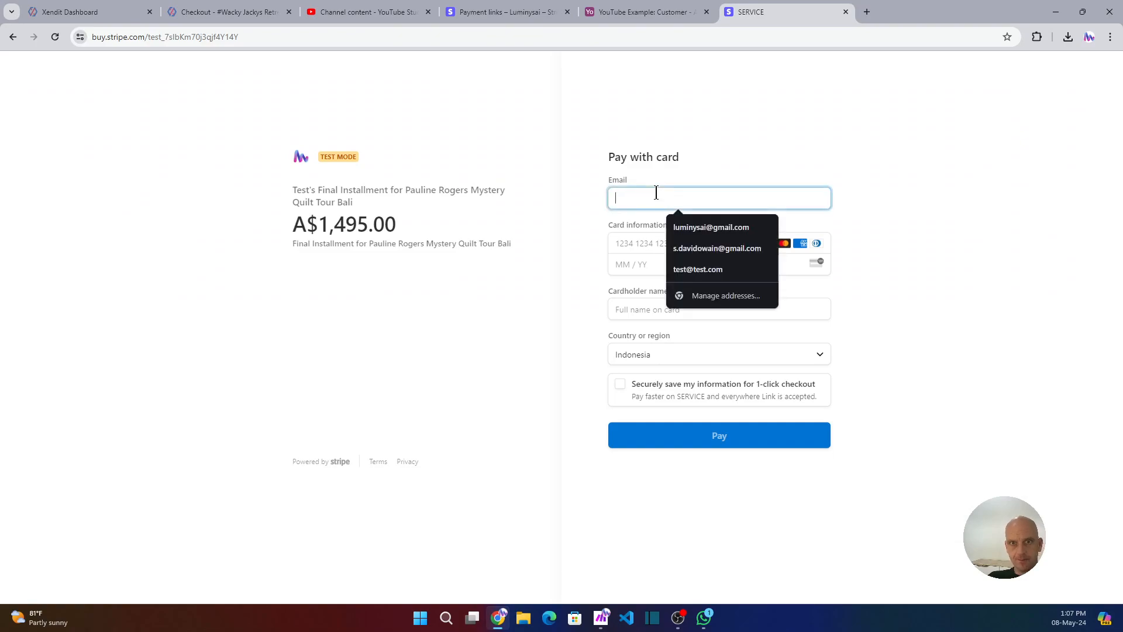
pyautogui.click(698, 228)
pyautogui.click(632, 241)
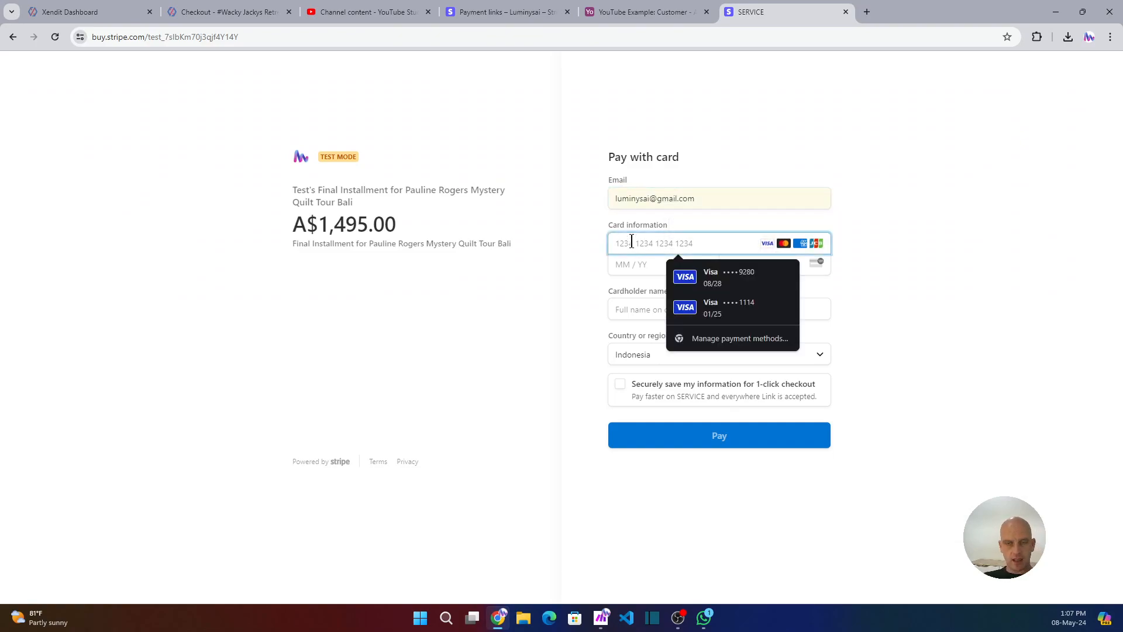
pyautogui.write('4242 4242 4242 4242')
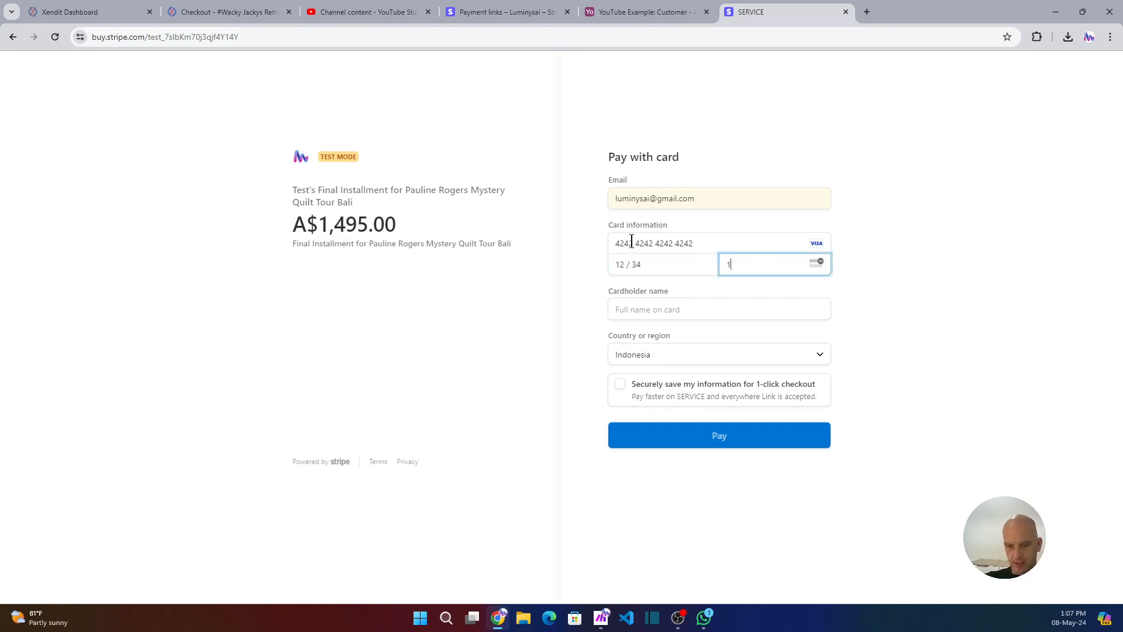
pyautogui.click(628, 312)
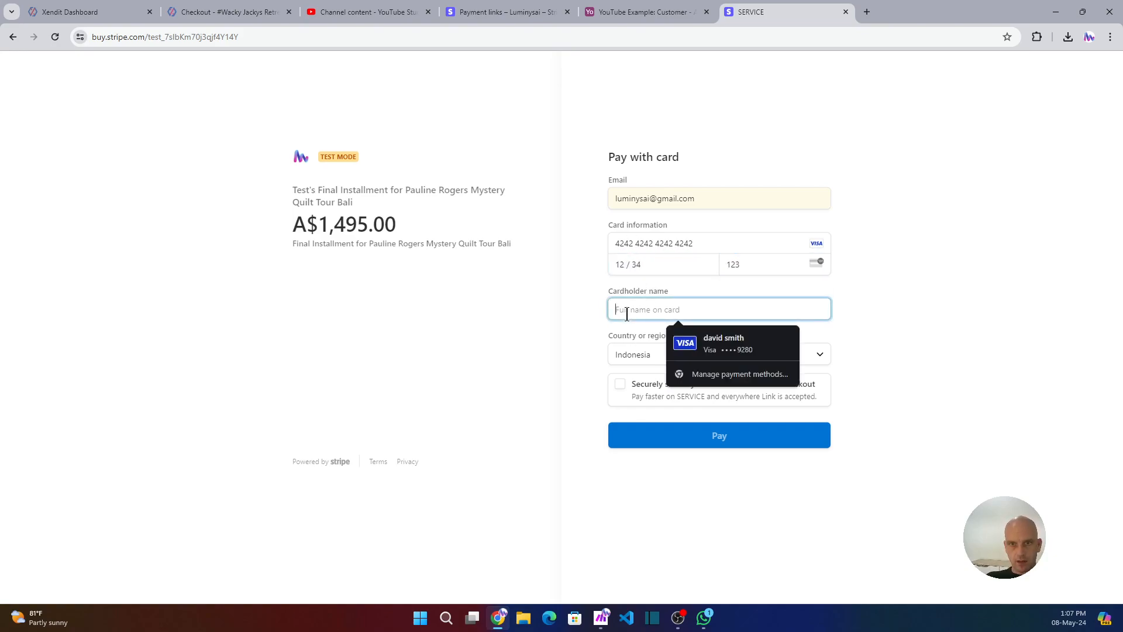
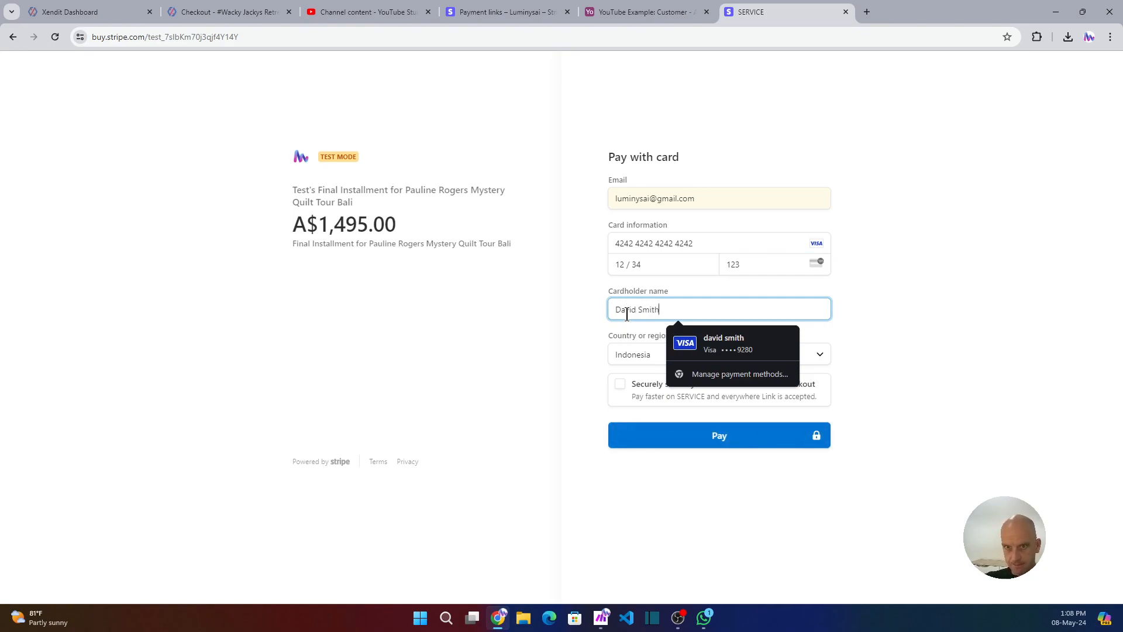
pyautogui.click(692, 438)
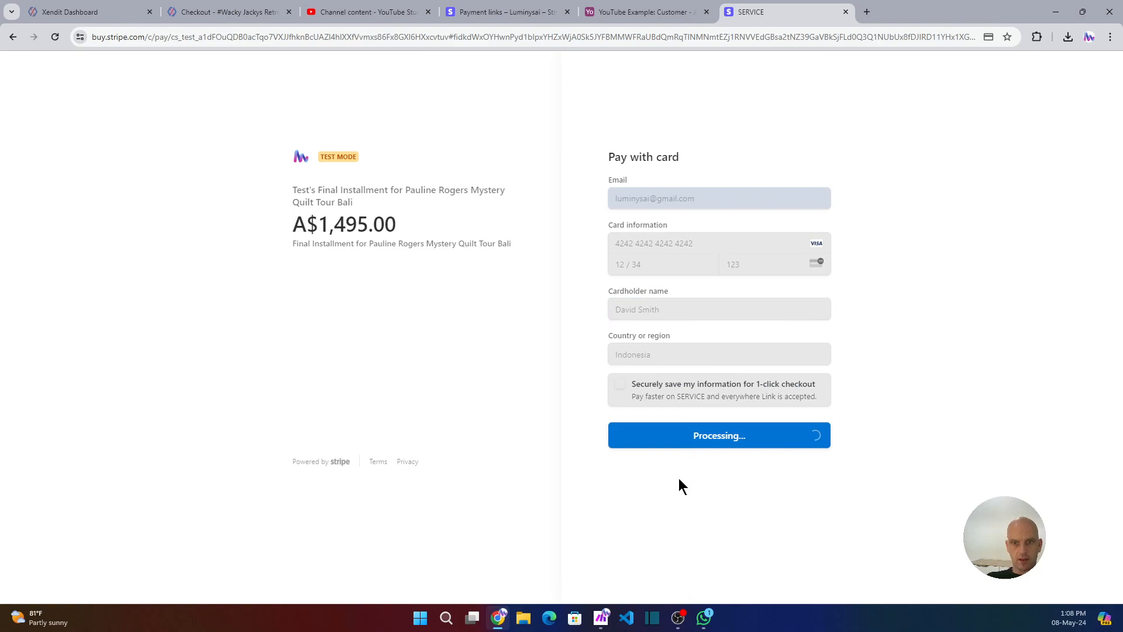
# Return to the scenario and inspect the Stripe module's output bundle from the run.
pyautogui.moveTo(603, 622)
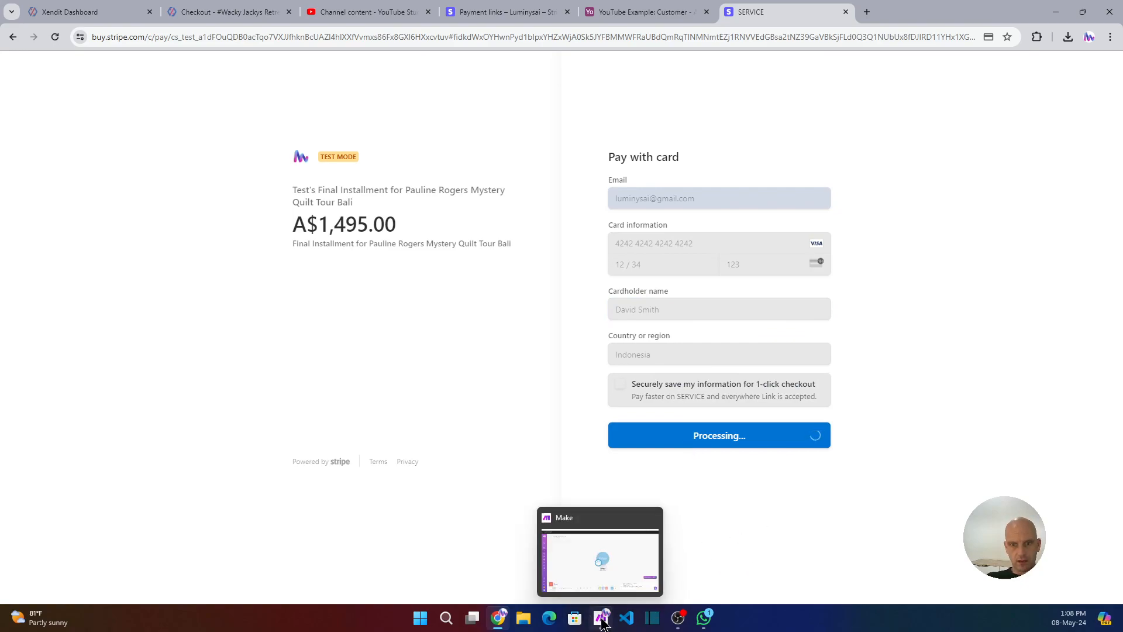
pyautogui.click(603, 620)
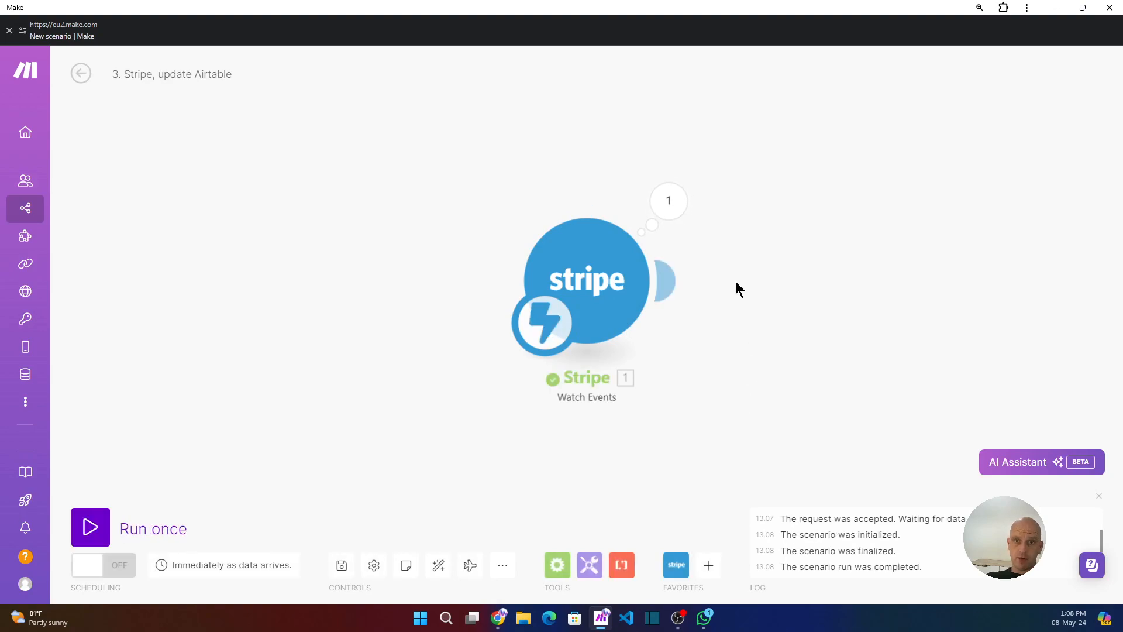
pyautogui.moveTo(611, 281); pyautogui.dragTo(413, 272)
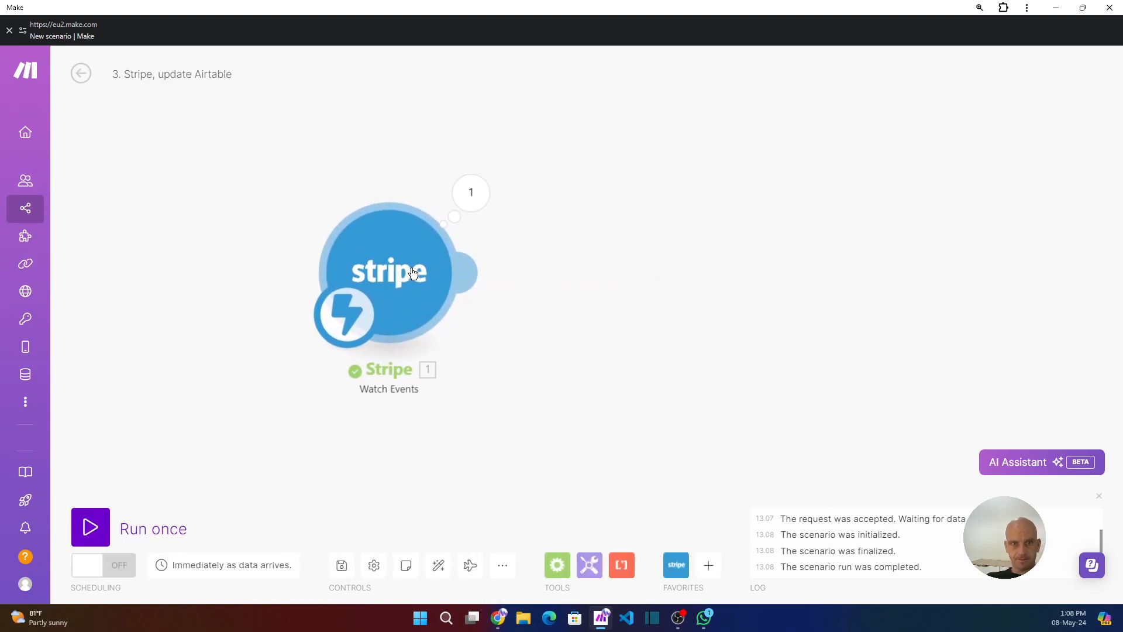
pyautogui.click(466, 201)
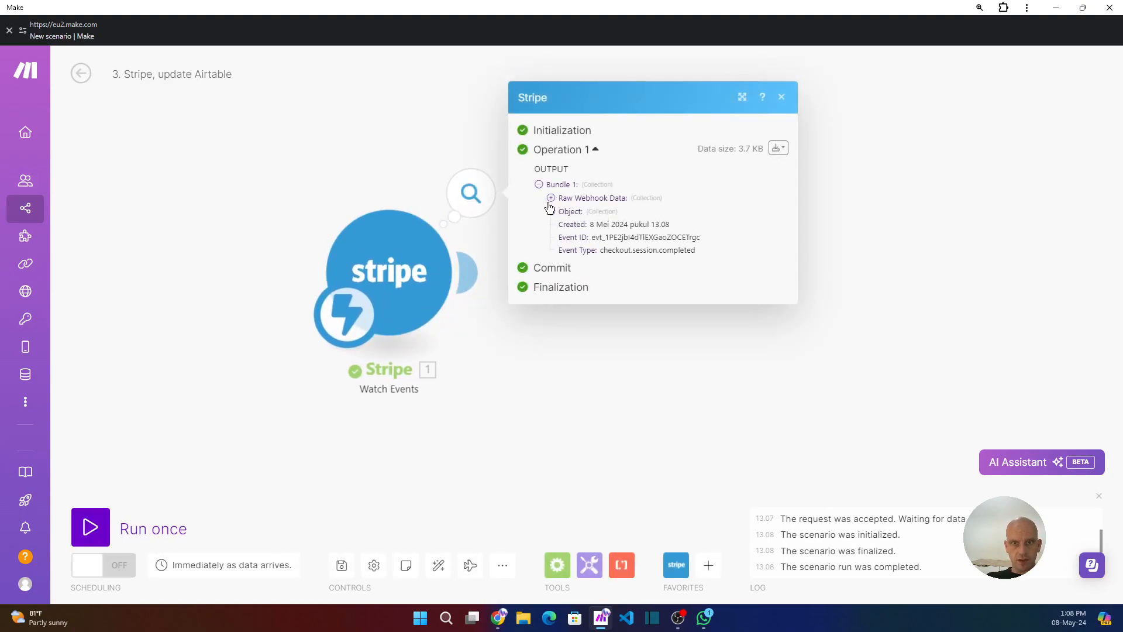
pyautogui.click(551, 211)
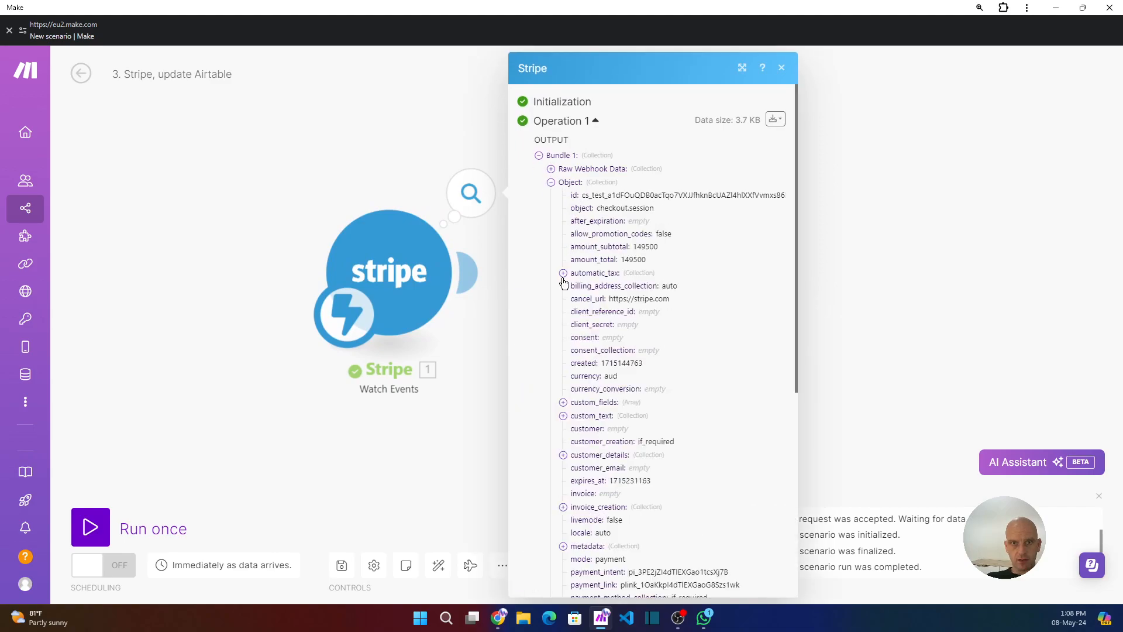
pyautogui.scroll(-6, 564, 286)
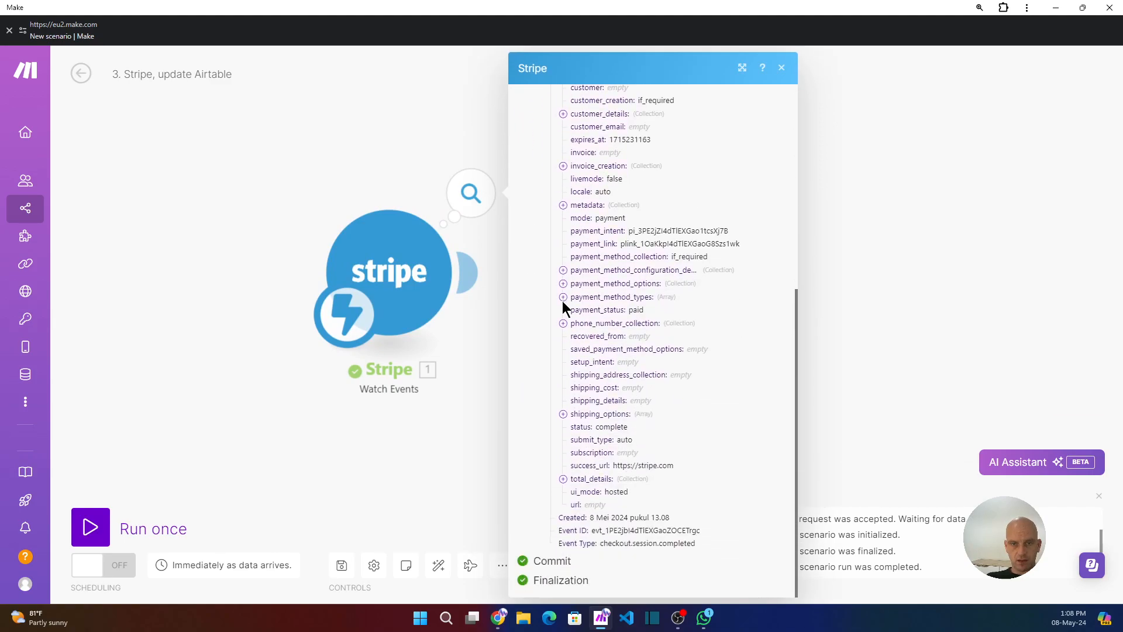
pyautogui.click(468, 455)
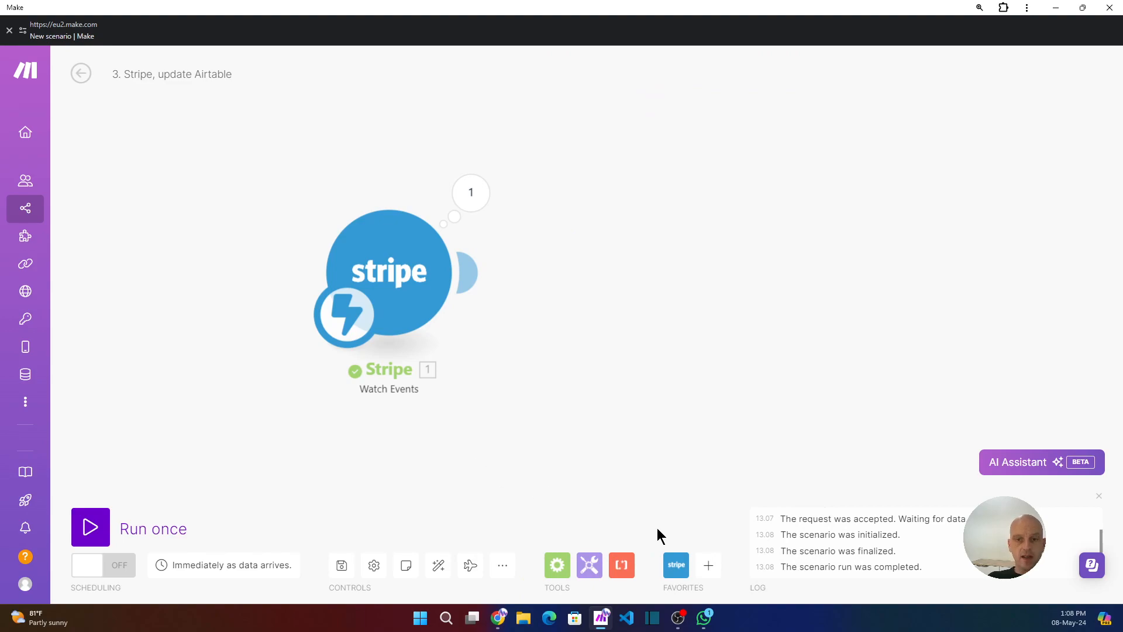
# Add an Airtable Search Records module after the Stripe trigger.
pyautogui.click(704, 564)
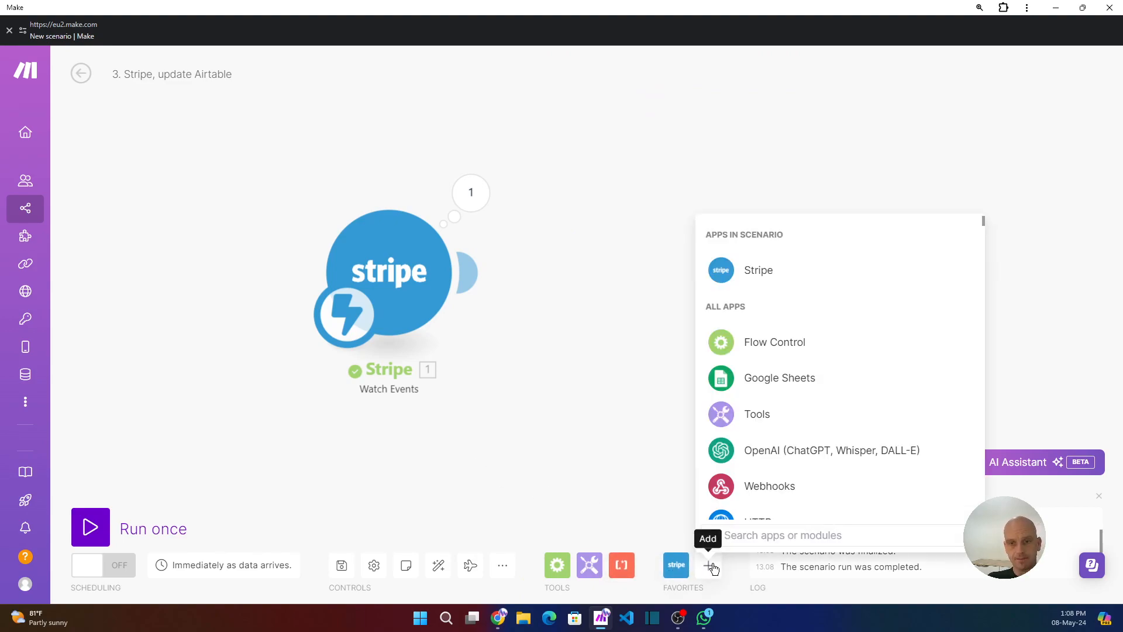
pyautogui.scroll(-1, 764, 458)
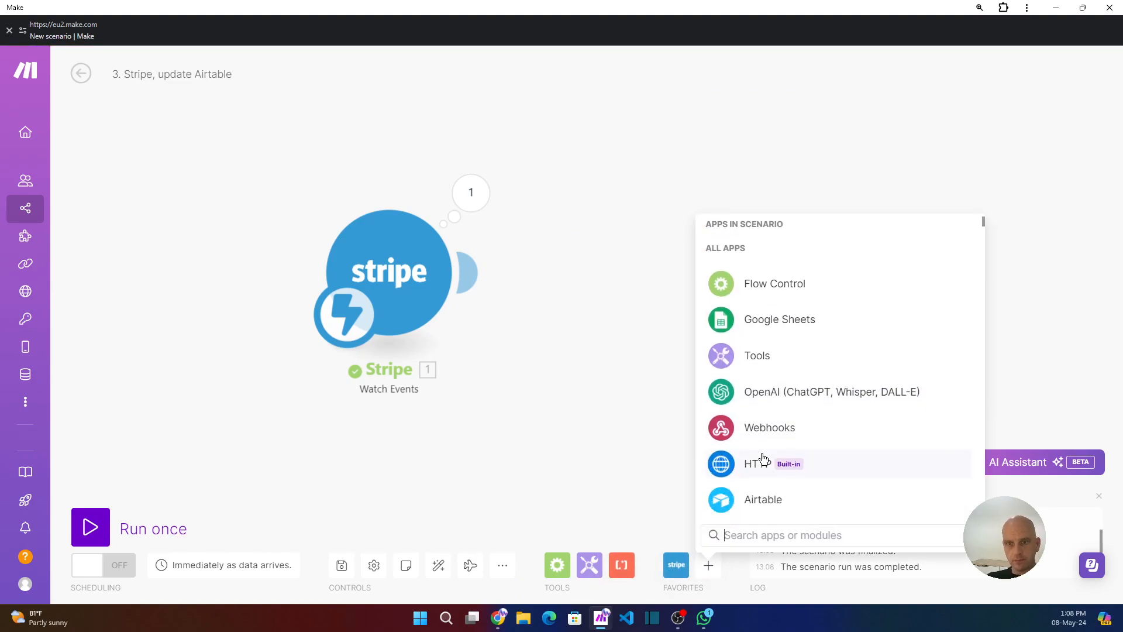
pyautogui.click(762, 500)
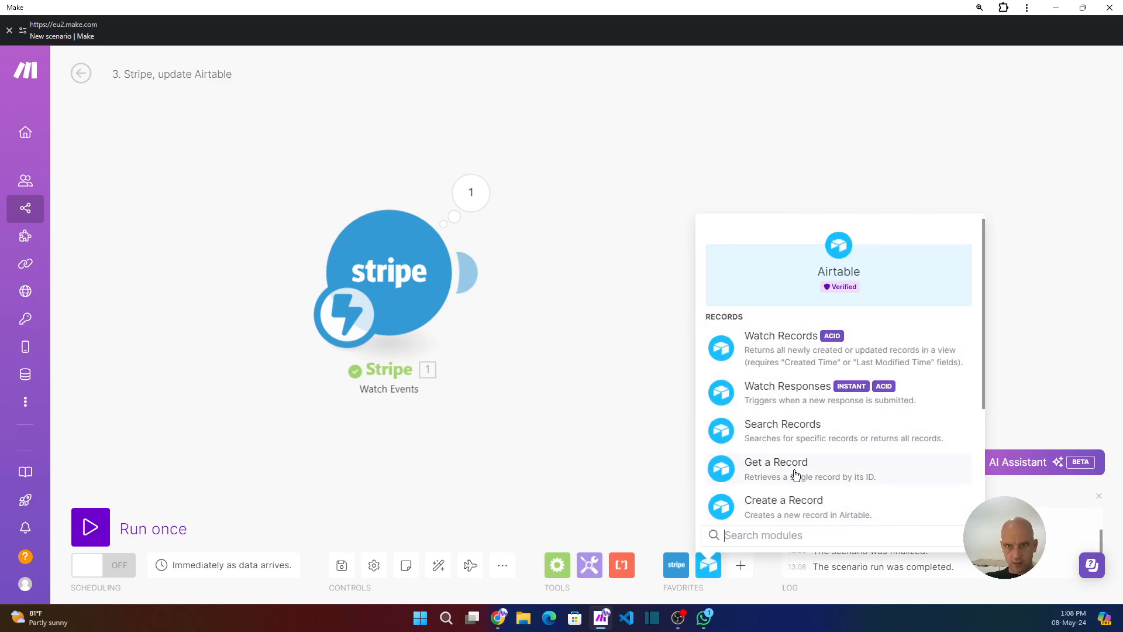
pyautogui.click(784, 431)
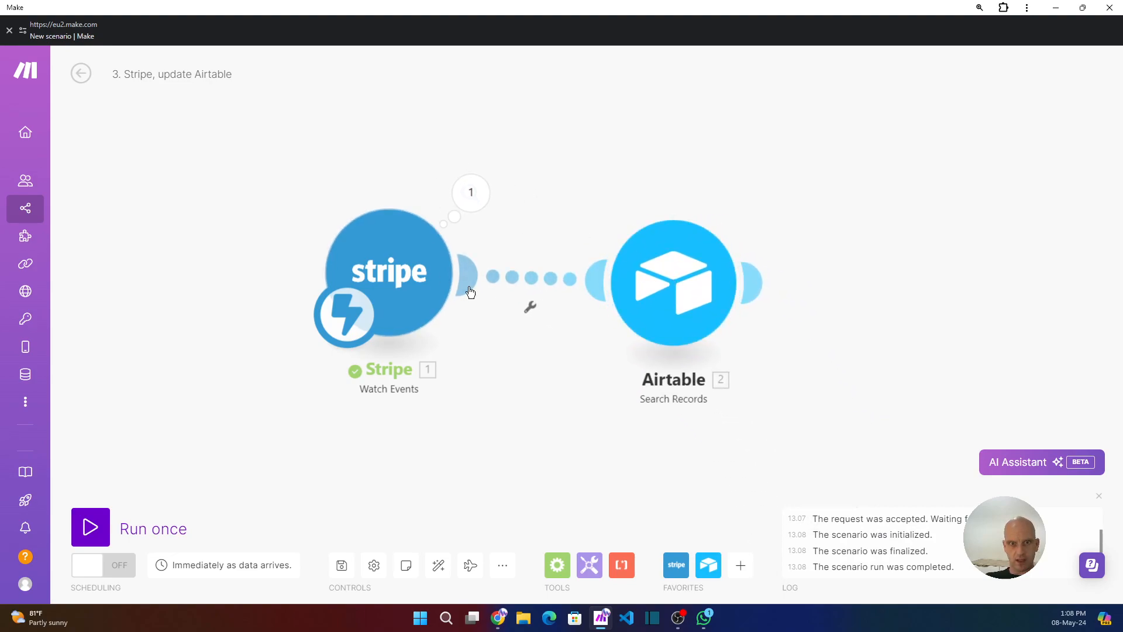
# Open the Airtable module and select the Stripe Invoice System connection.
pyautogui.click(682, 292)
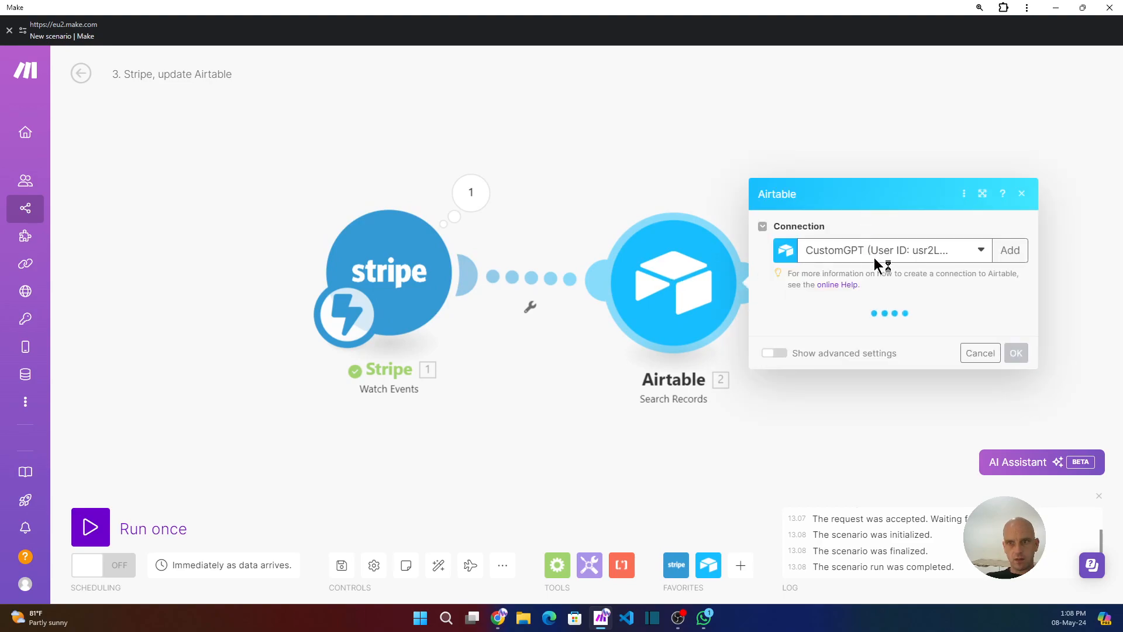
pyautogui.click(977, 254)
pyautogui.click(849, 409)
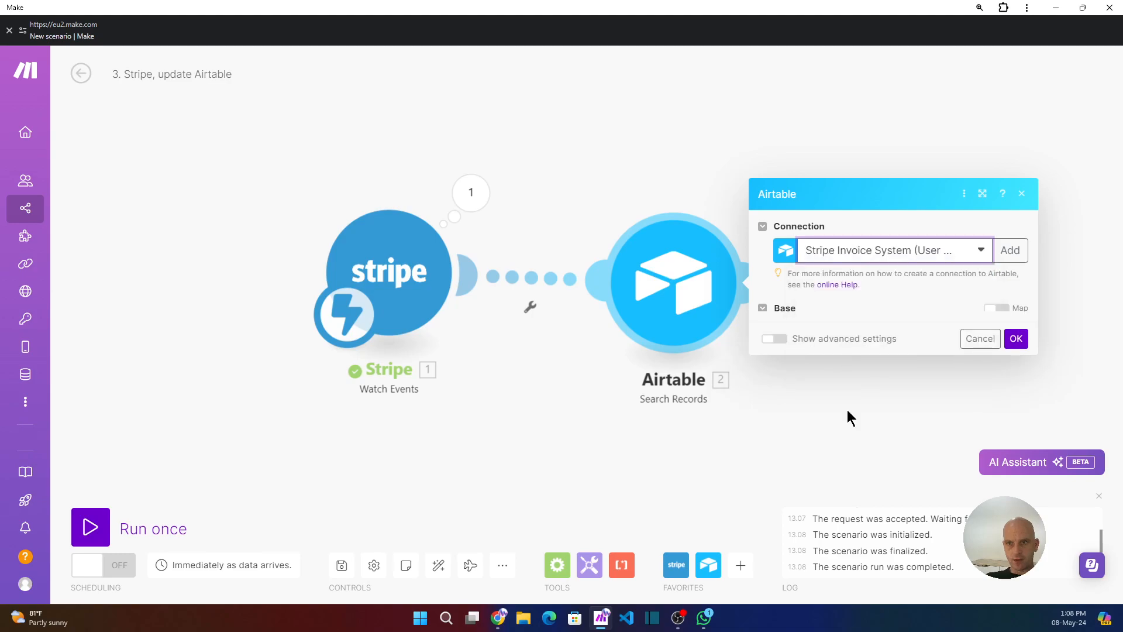
pyautogui.click(838, 341)
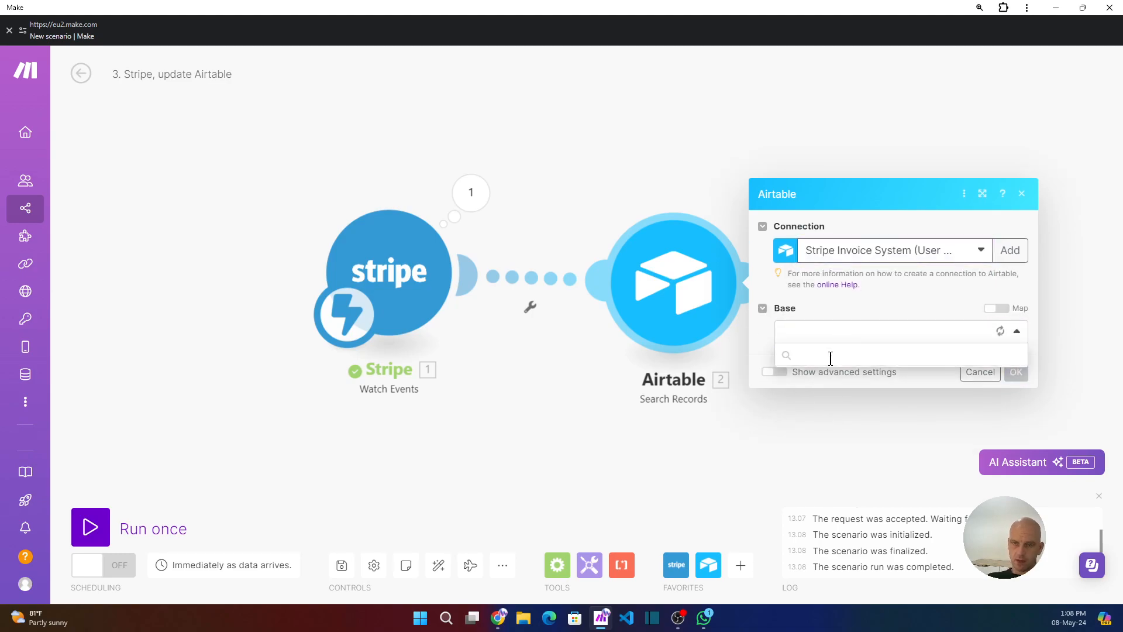
# Check the Customer table of the YouTube Example base in the browser.
pyautogui.click(499, 621)
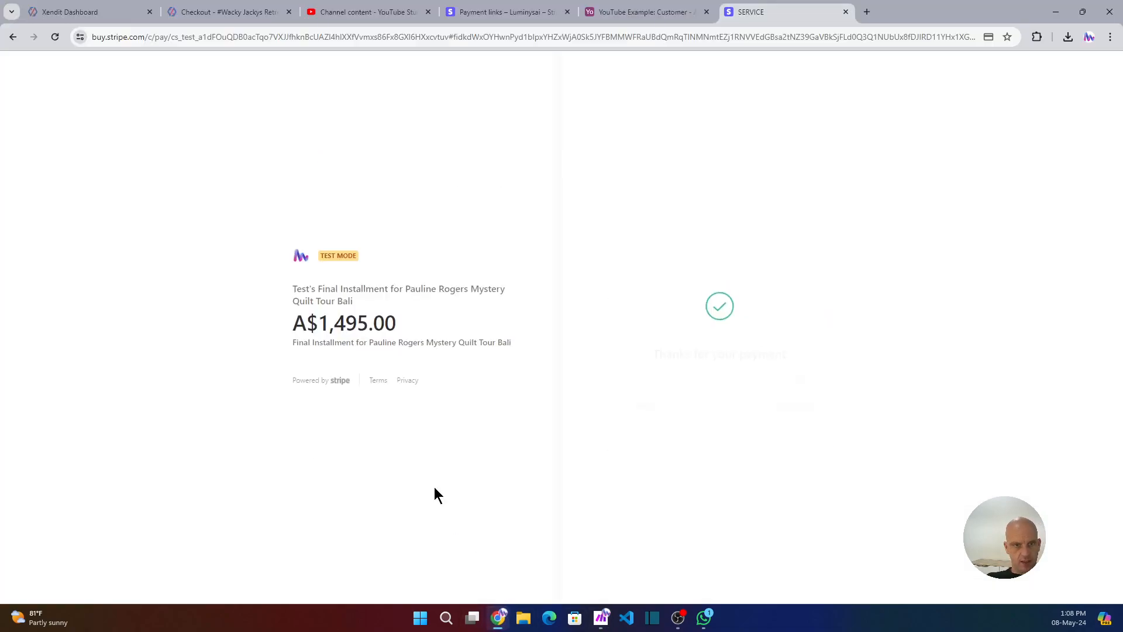
pyautogui.click(625, 11)
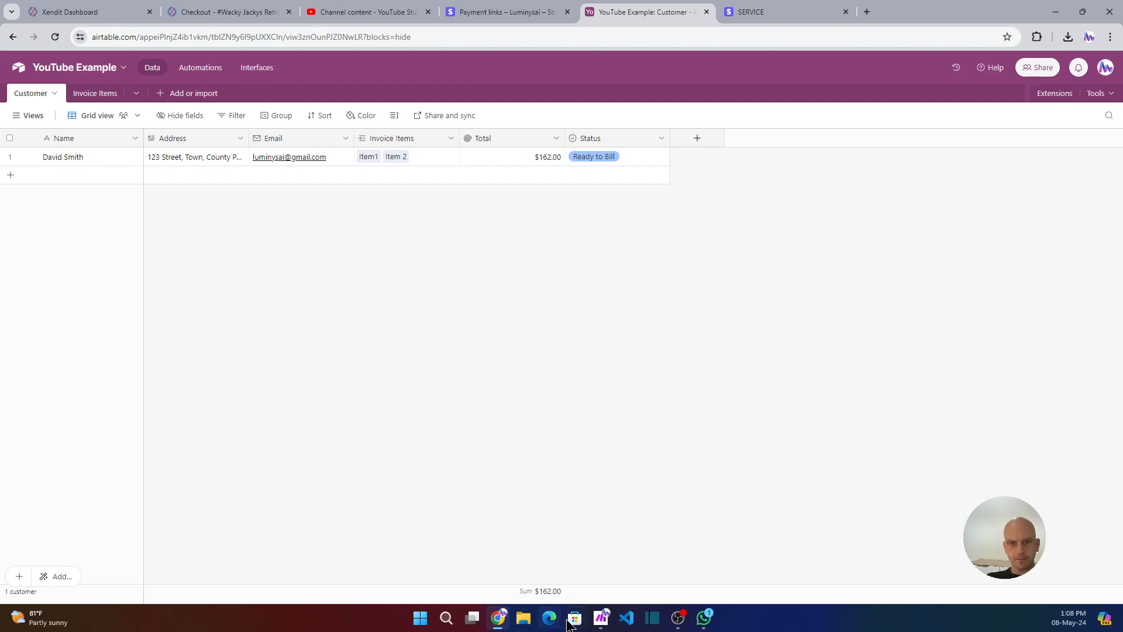
pyautogui.click(602, 620)
# Choose YouTube Example as the base and Customer as the table in the Airtable module.
pyautogui.click(807, 333)
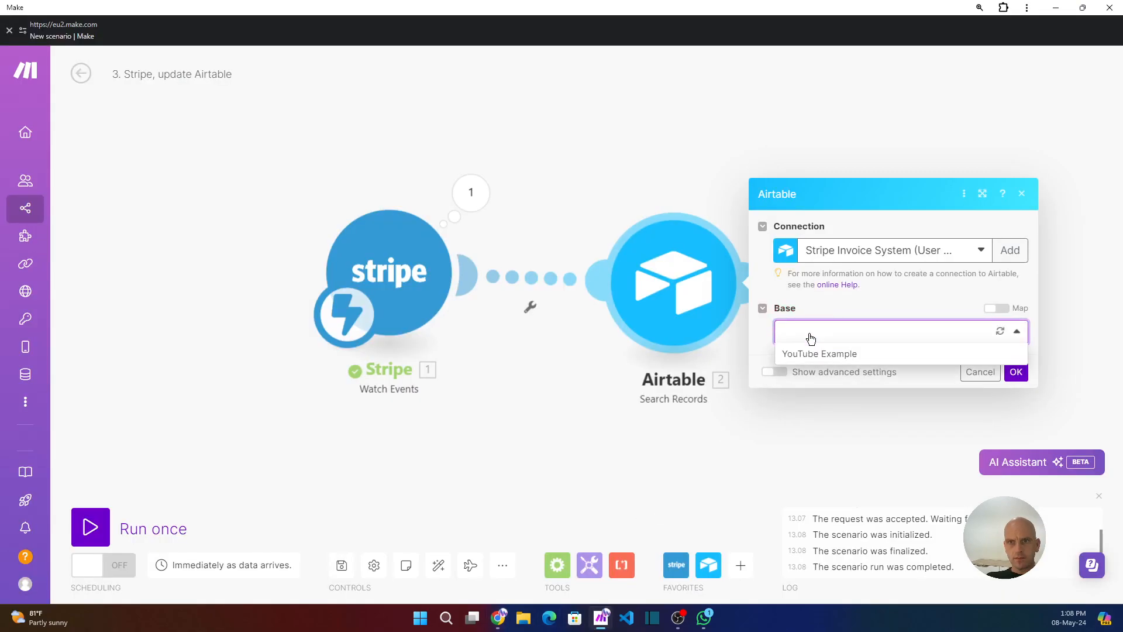
pyautogui.click(820, 357)
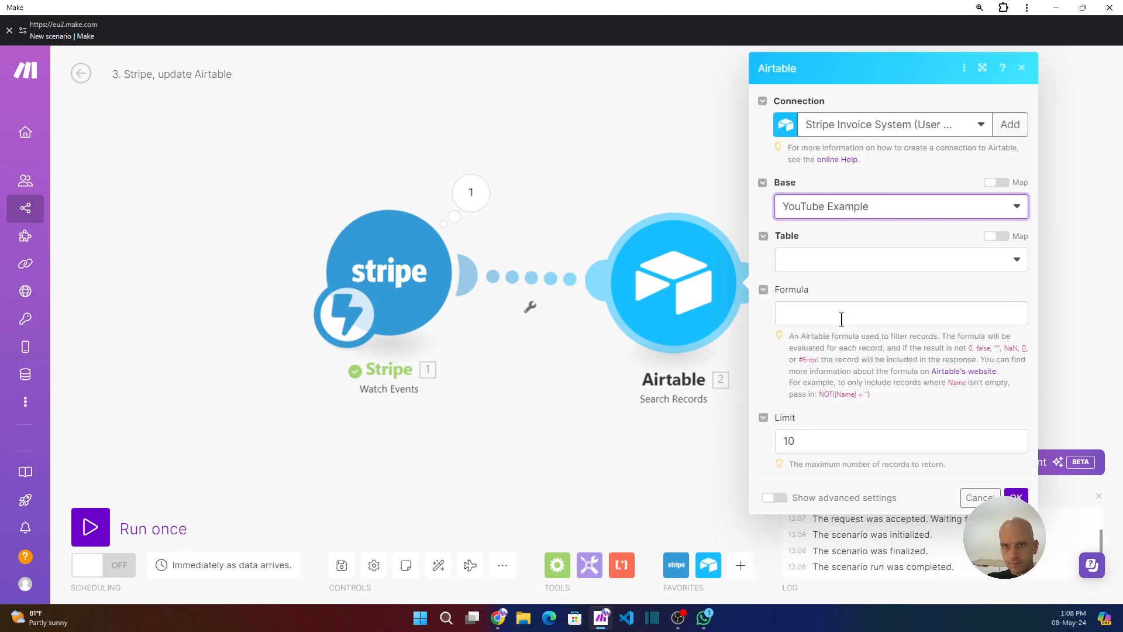
pyautogui.click(840, 261)
pyautogui.click(819, 284)
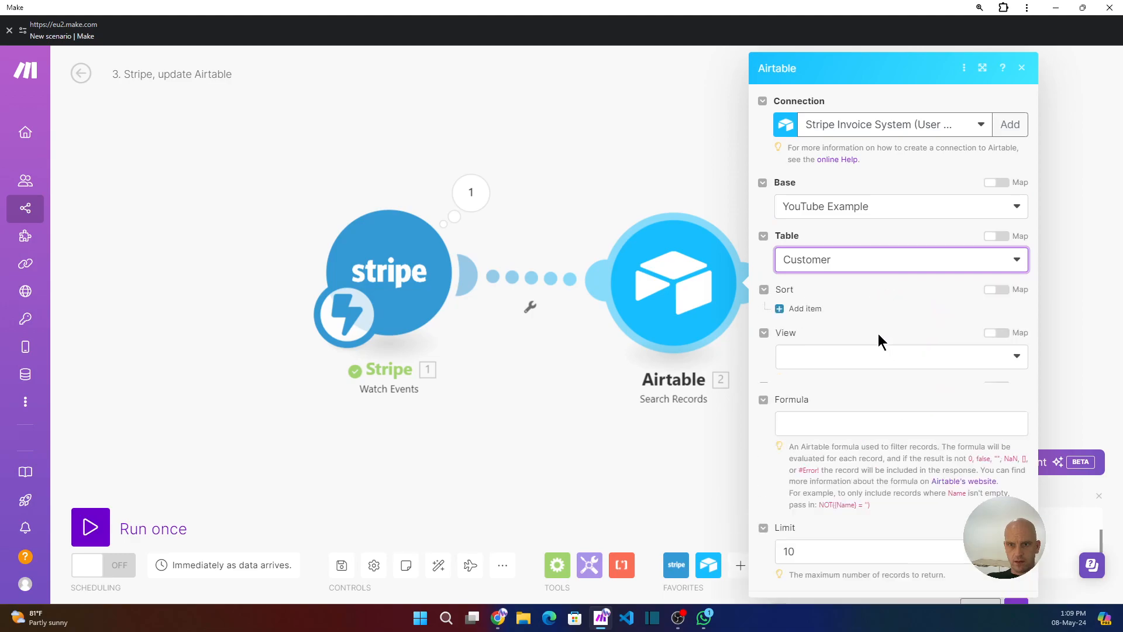
# Add a sort item to the Search Records module and open its field choices.
pyautogui.scroll(-1, 842, 388)
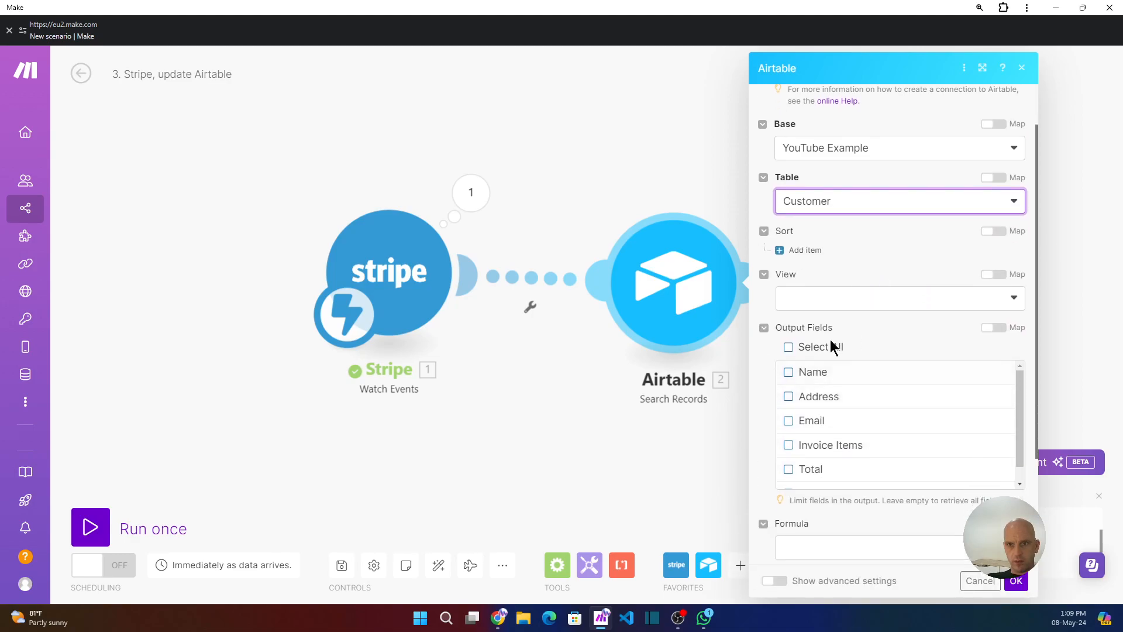
pyautogui.click(854, 314)
pyautogui.click(838, 300)
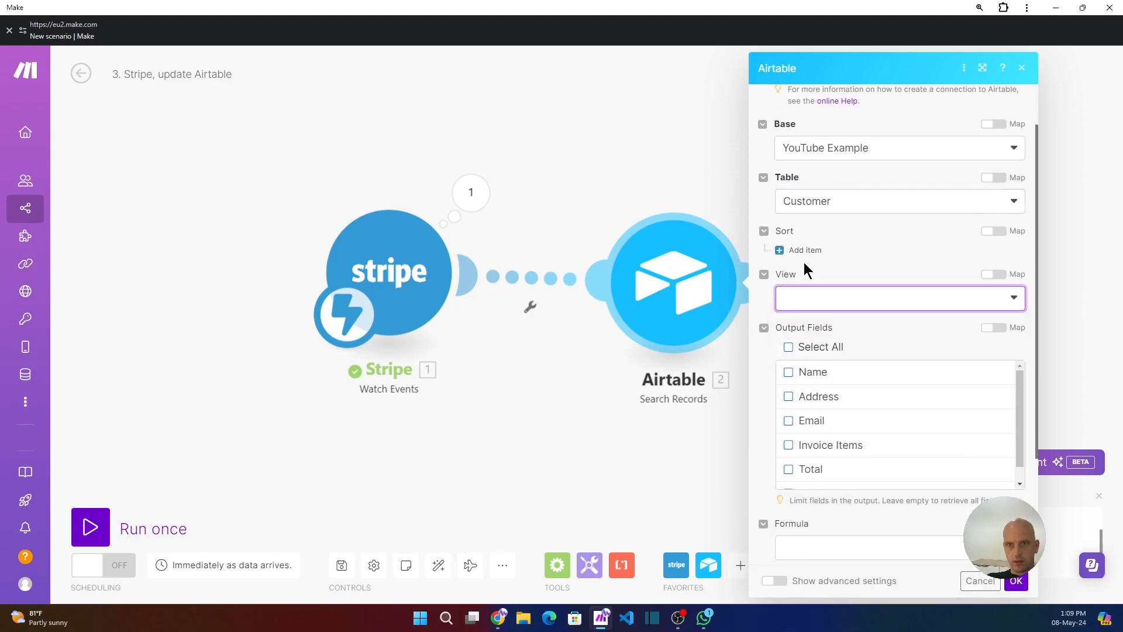
pyautogui.click(799, 250)
pyautogui.click(915, 293)
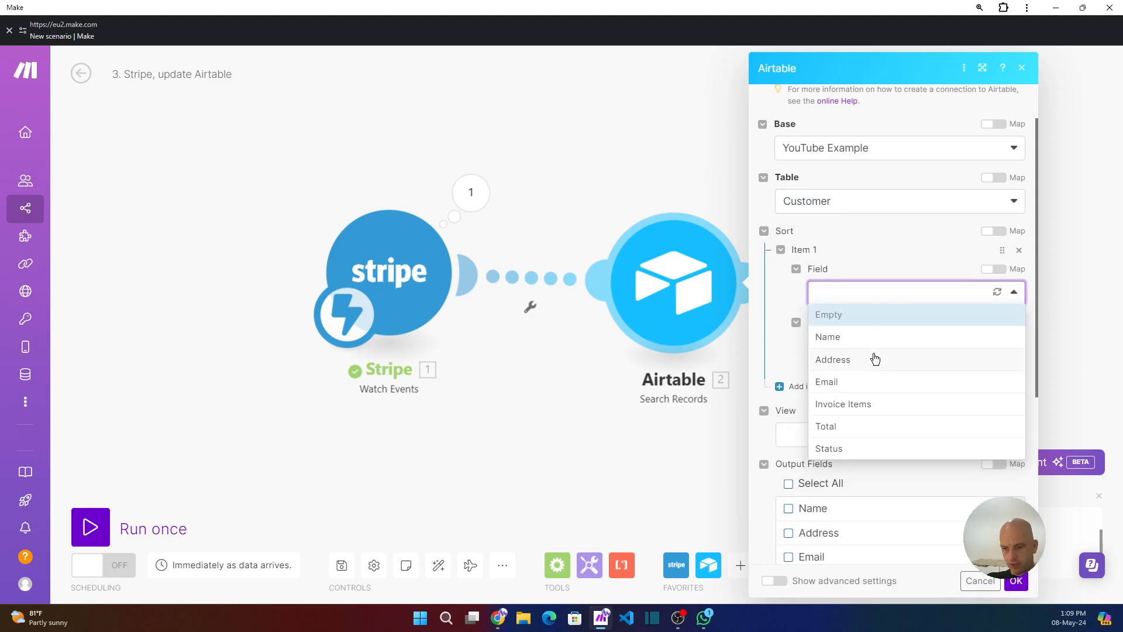
pyautogui.click(847, 293)
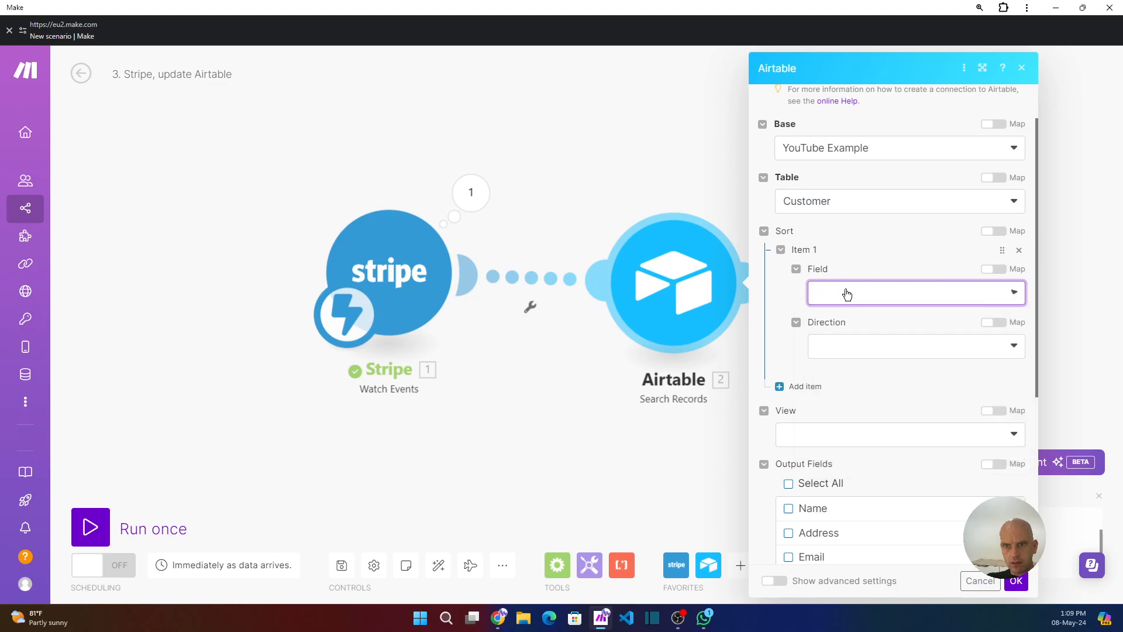
pyautogui.click(852, 299)
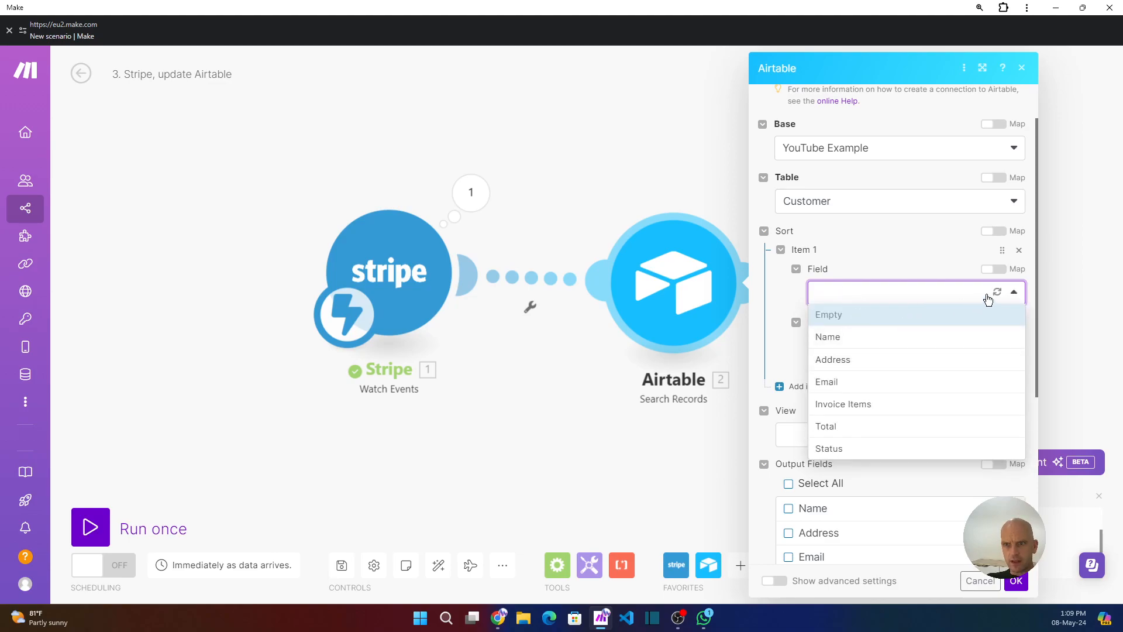
# In the Airtable Customer table, add a new field named created with the Created time type.
pyautogui.click(499, 620)
pyautogui.click(702, 138)
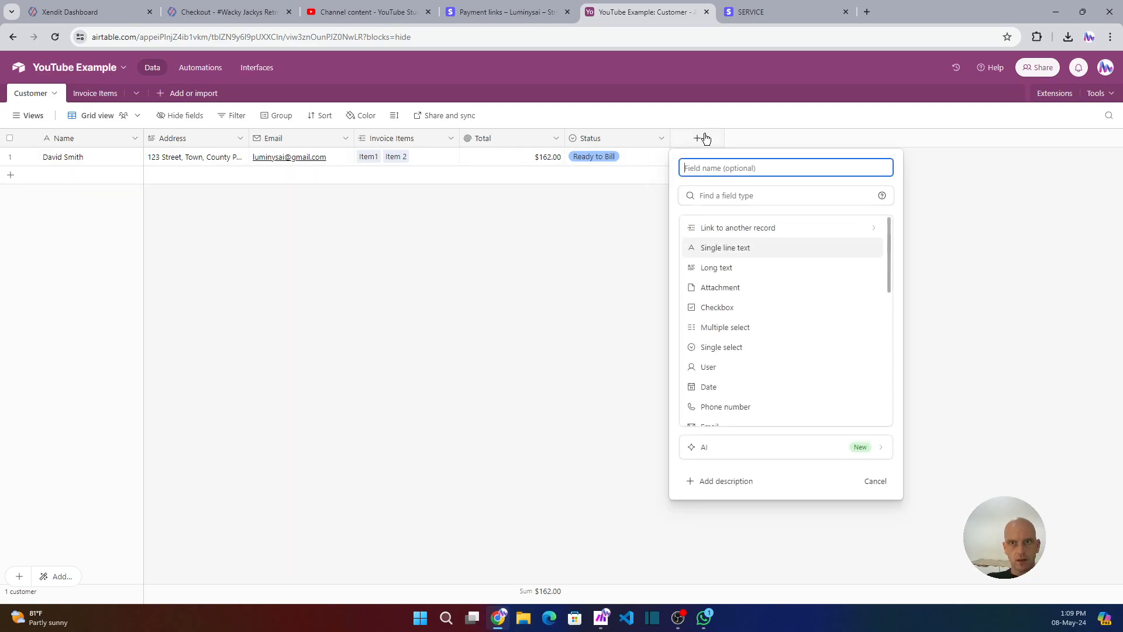
pyautogui.write('created')
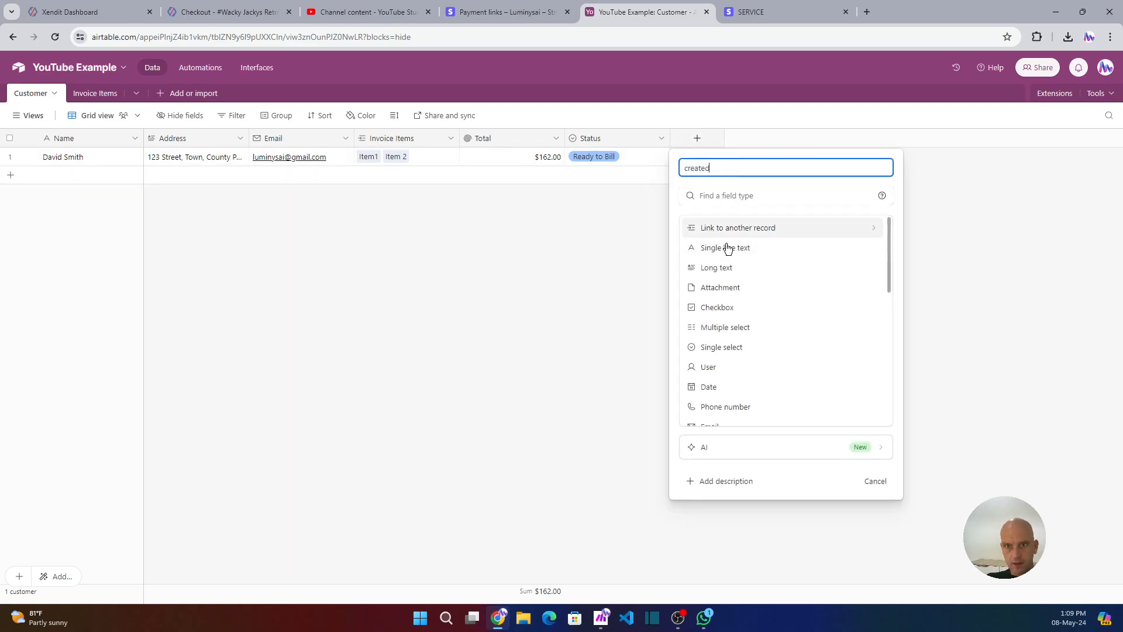
pyautogui.scroll(-4, 737, 375)
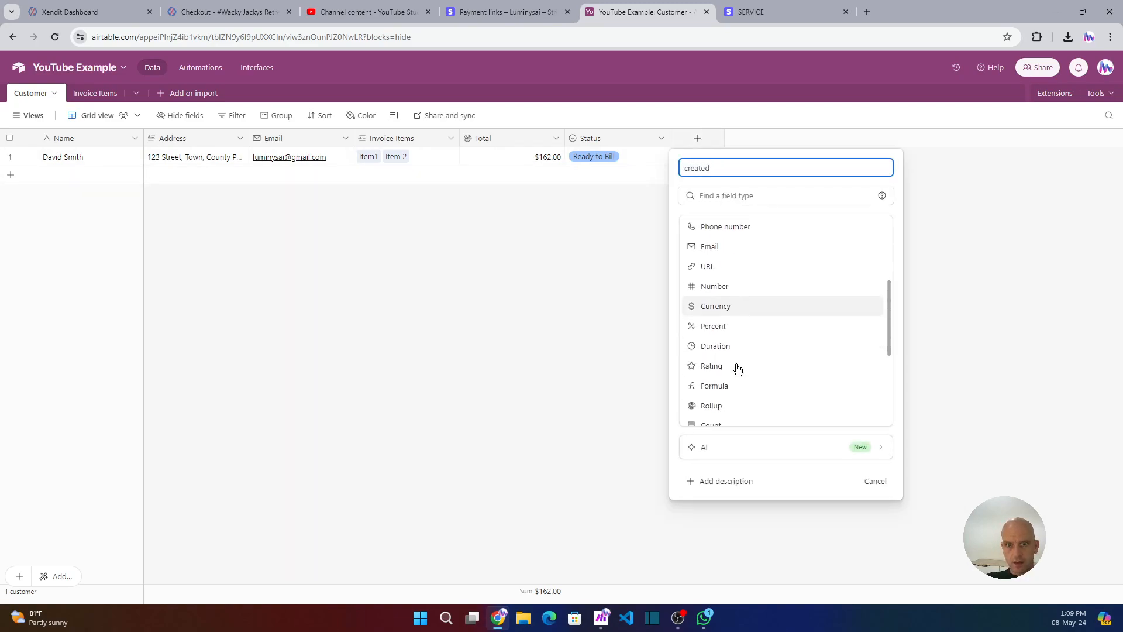
pyautogui.click(727, 202)
pyautogui.write('created')
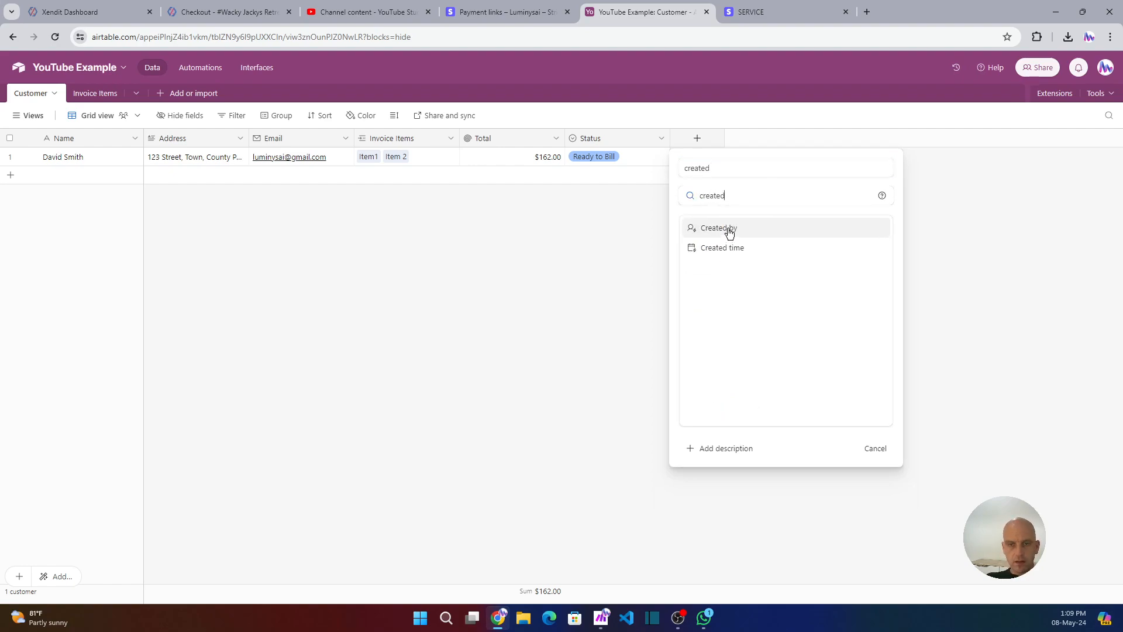
pyautogui.click(729, 233)
pyautogui.click(740, 197)
pyautogui.scroll(-2, 722, 351)
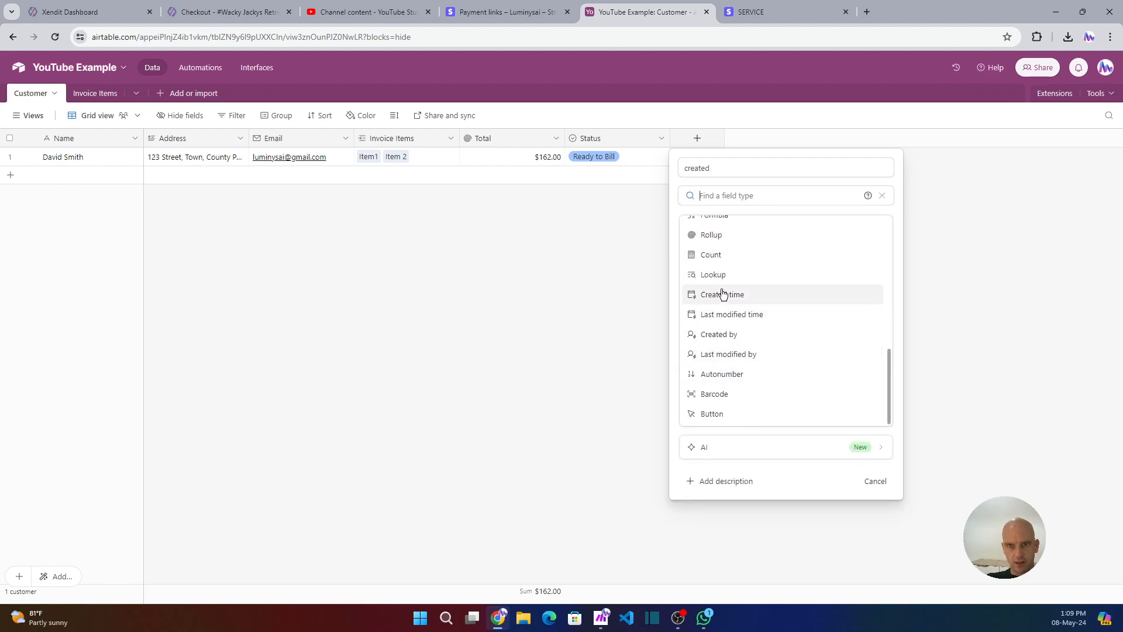
pyautogui.click(723, 294)
pyautogui.click(880, 395)
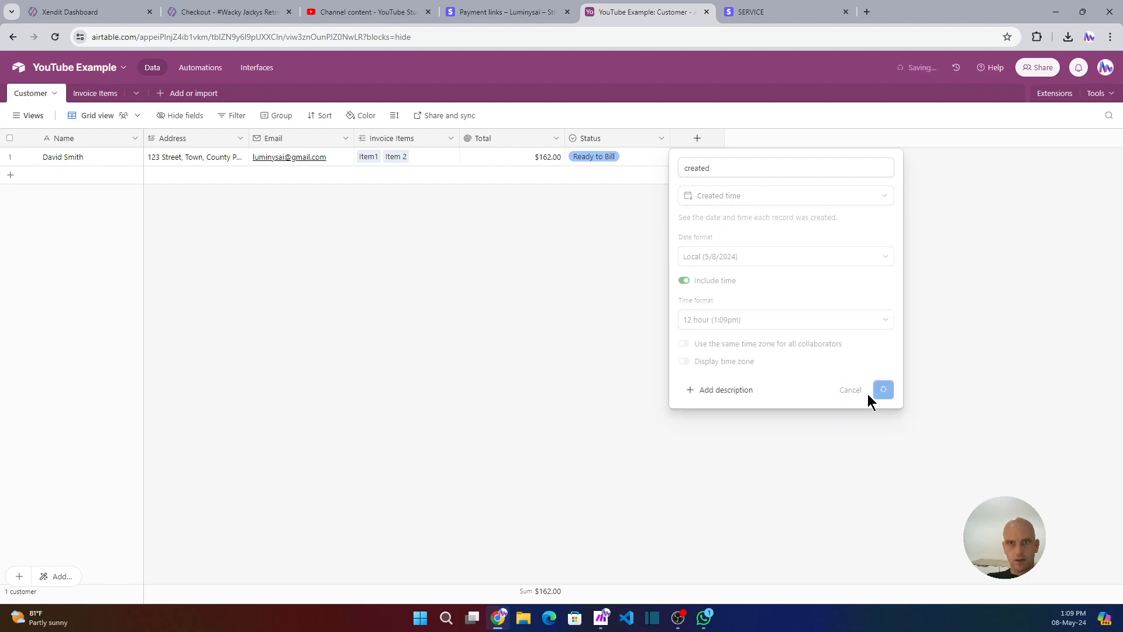
# Back in the Search Records module, refresh the fields and sort by created in Descending direction.
pyautogui.click(602, 617)
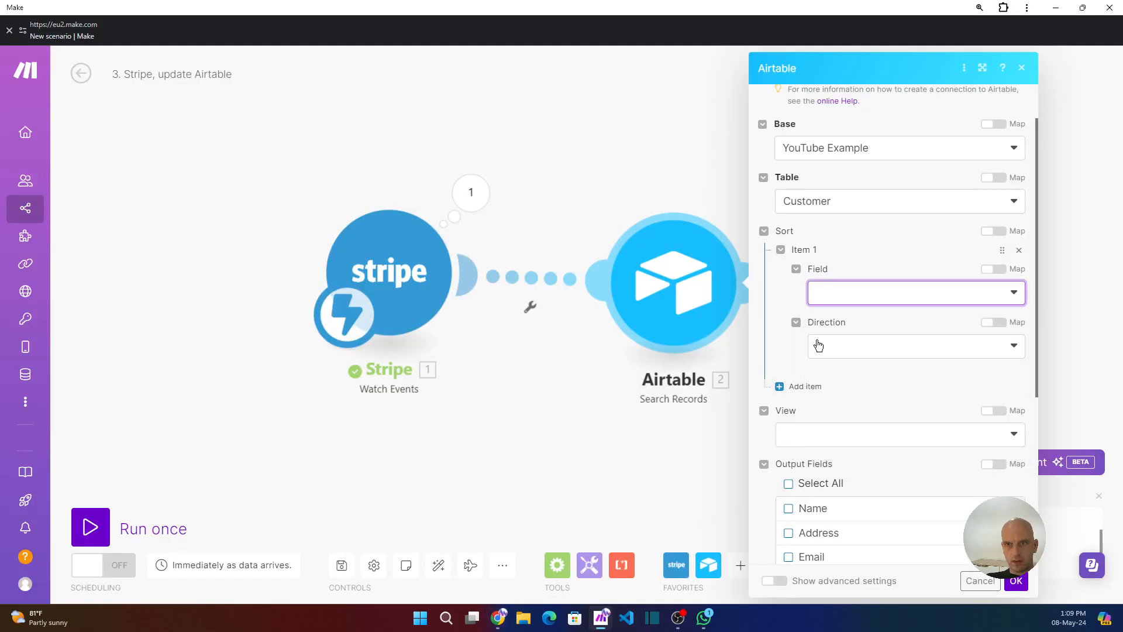
pyautogui.scroll(1, 979, 215)
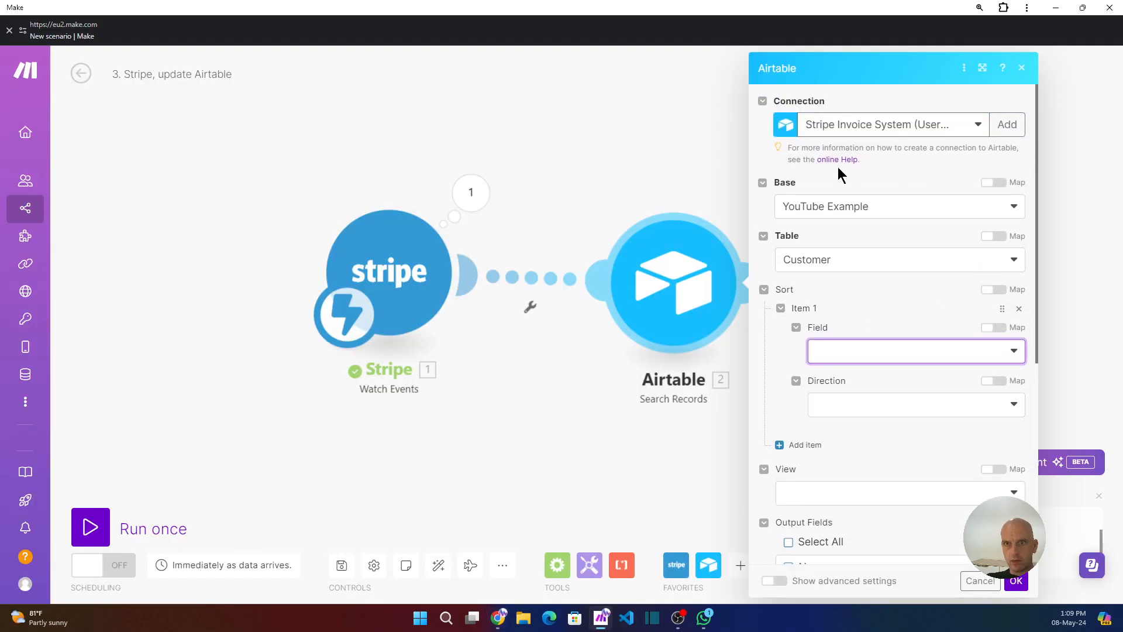
pyautogui.click(920, 209)
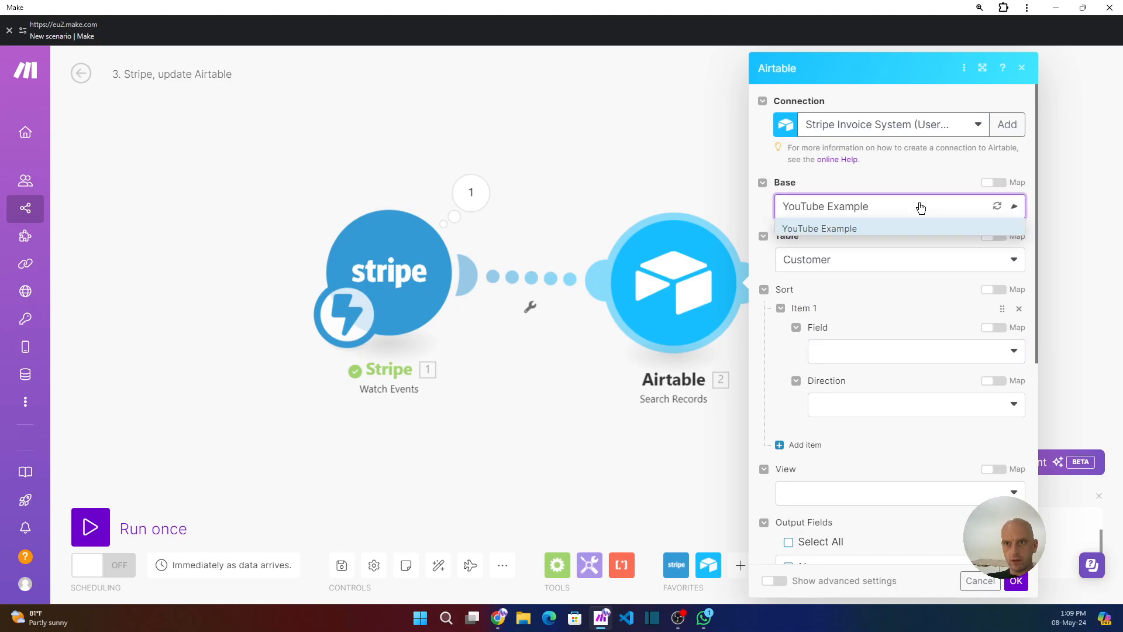
pyautogui.click(997, 206)
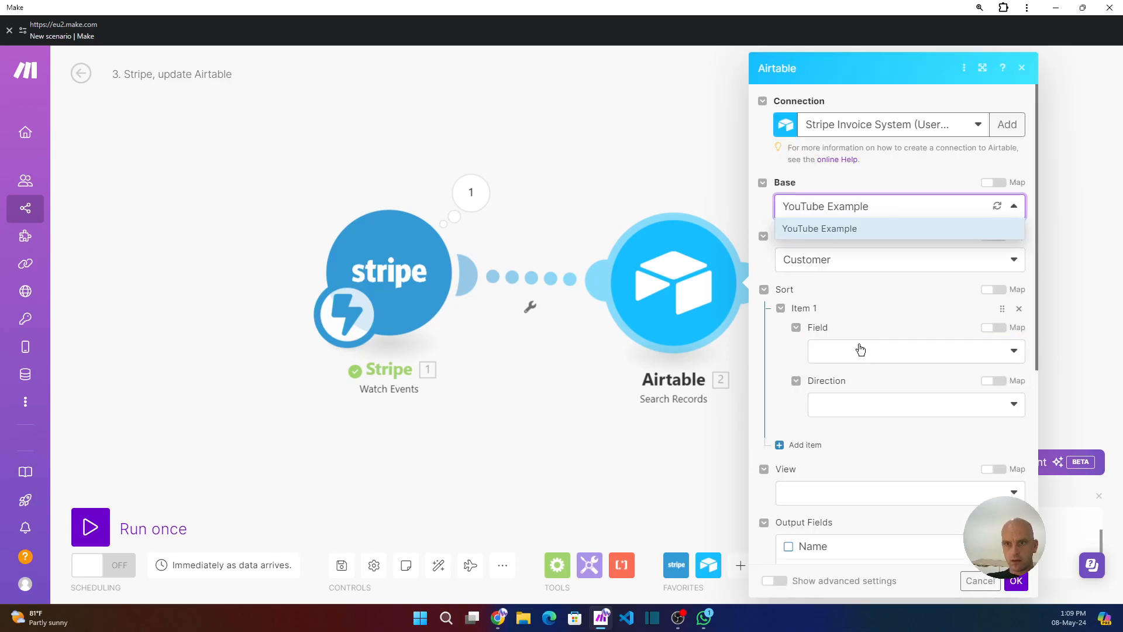
pyautogui.click(863, 351)
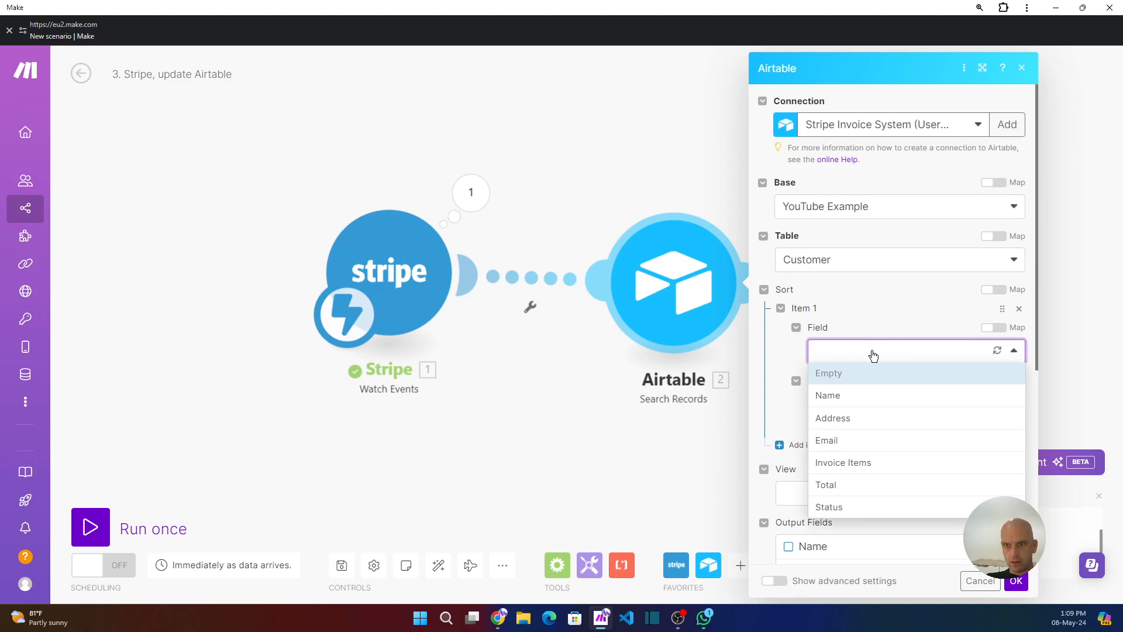
pyautogui.click(996, 349)
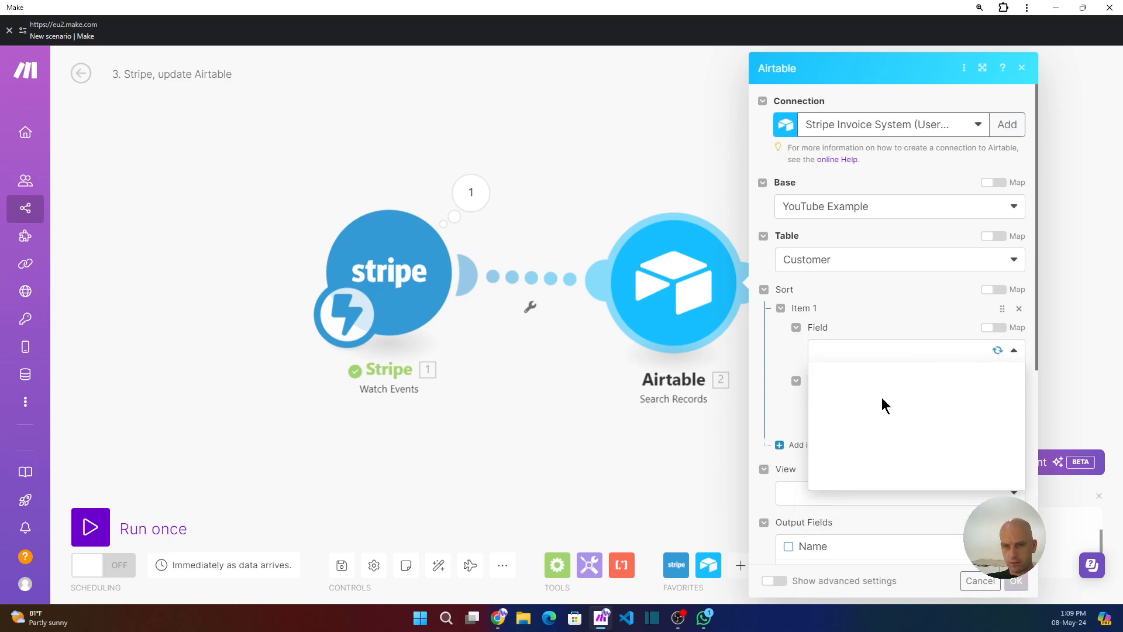
pyautogui.click(832, 528)
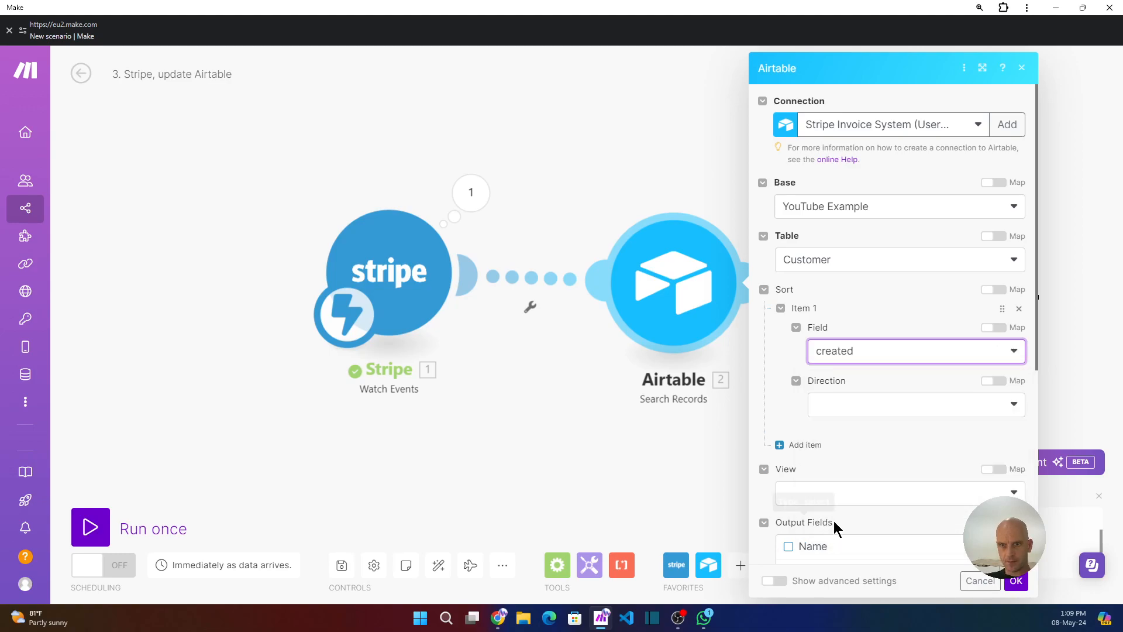
pyautogui.click(900, 411)
pyautogui.click(845, 451)
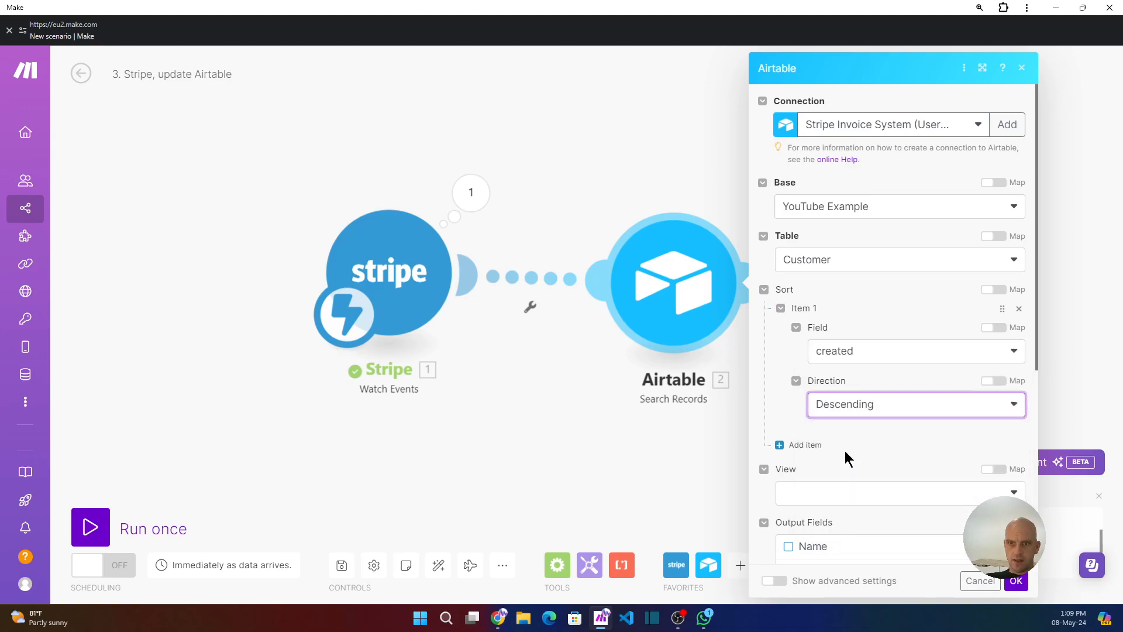
# Set the search limit to 1 and save the Search Records module.
pyautogui.scroll(-6, 837, 442)
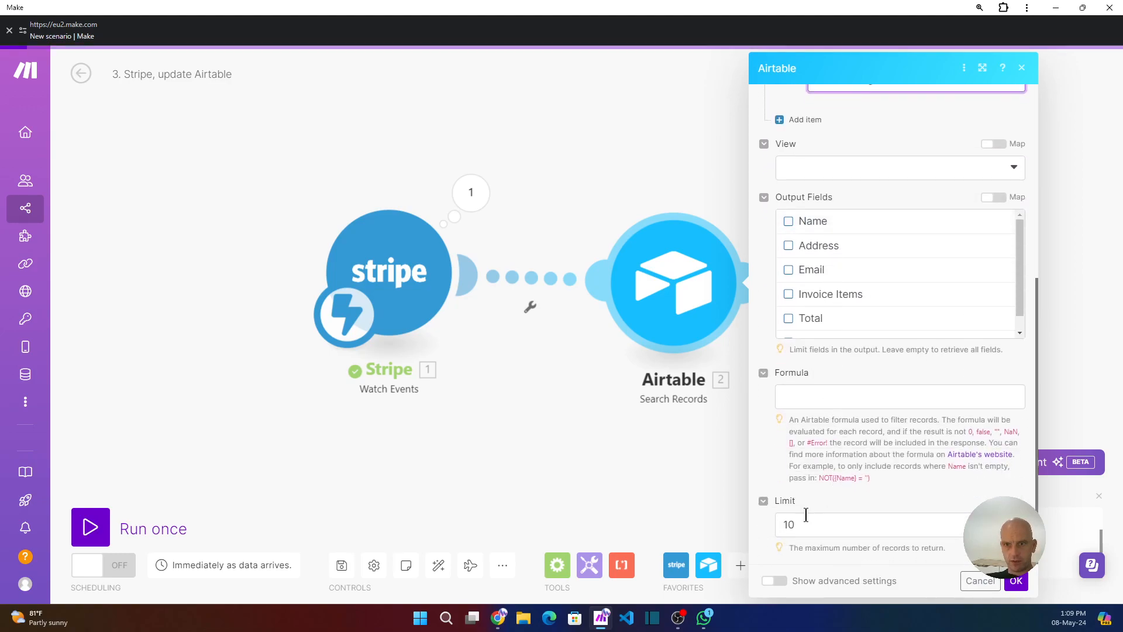
pyautogui.click(804, 523)
pyautogui.moveTo(804, 524); pyautogui.dragTo(785, 524)
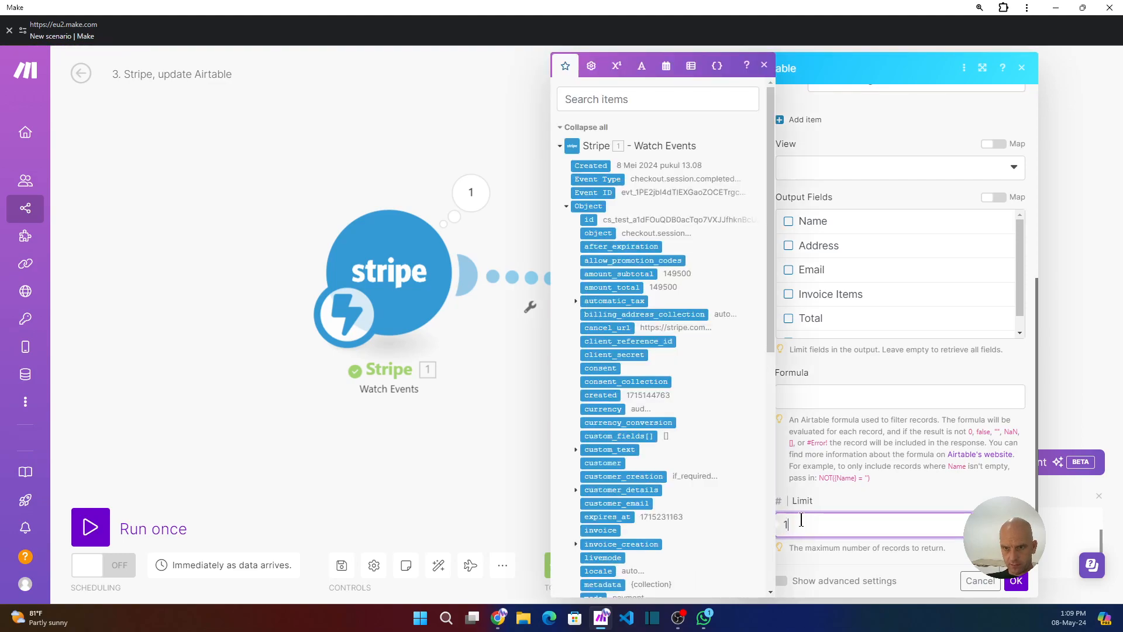
pyautogui.click(1015, 580)
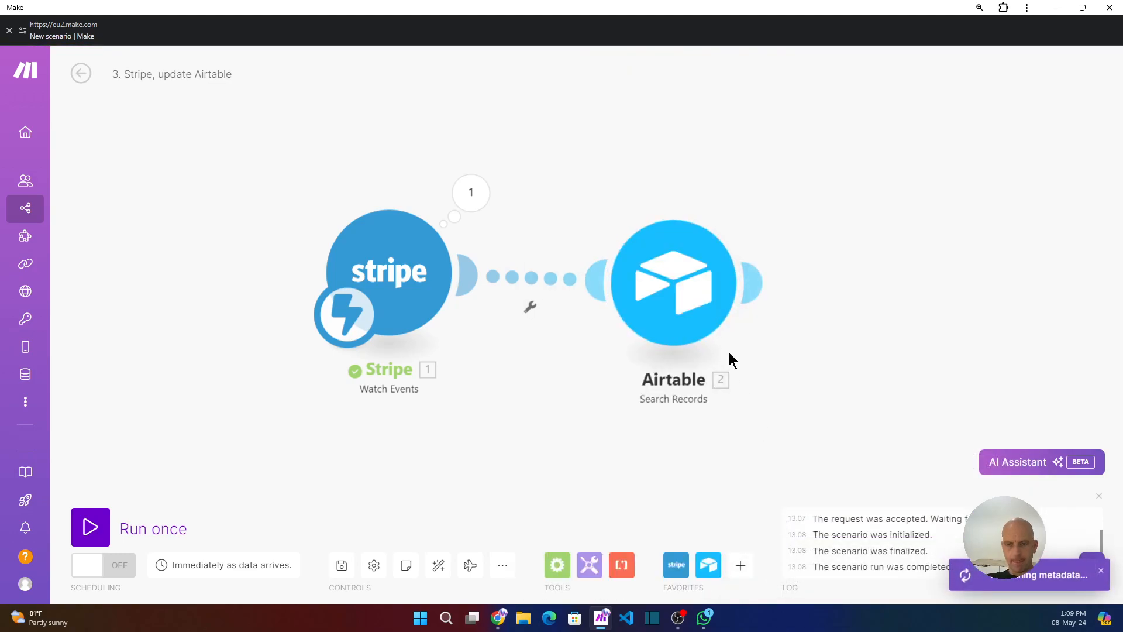
# Add an Airtable Get a Record module after the Search Records module.
pyautogui.click(755, 291)
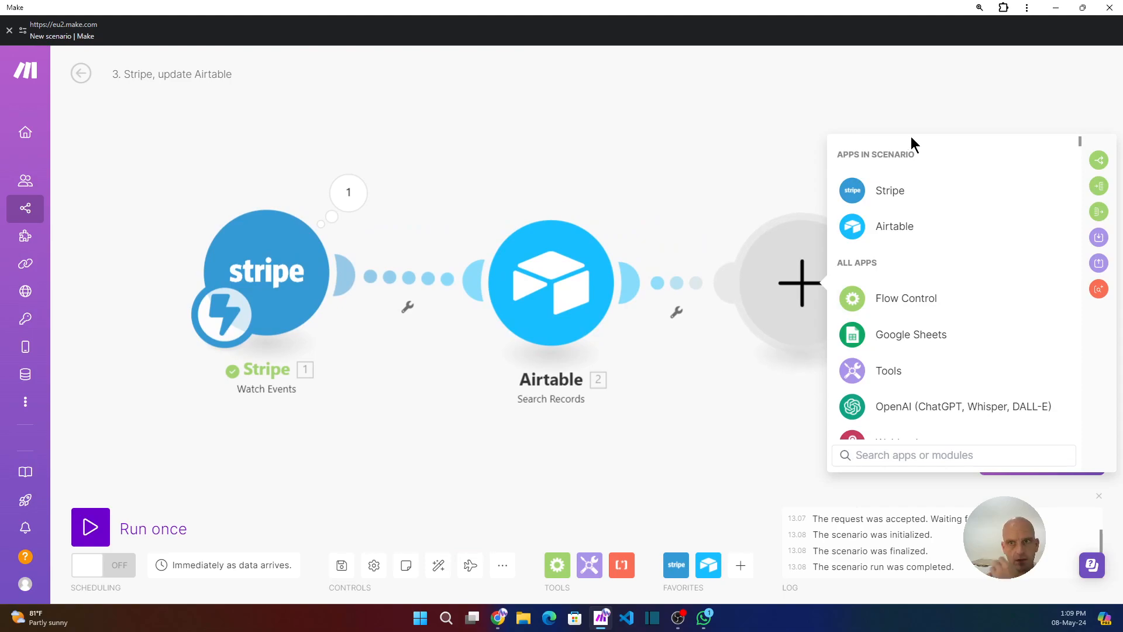
pyautogui.click(887, 226)
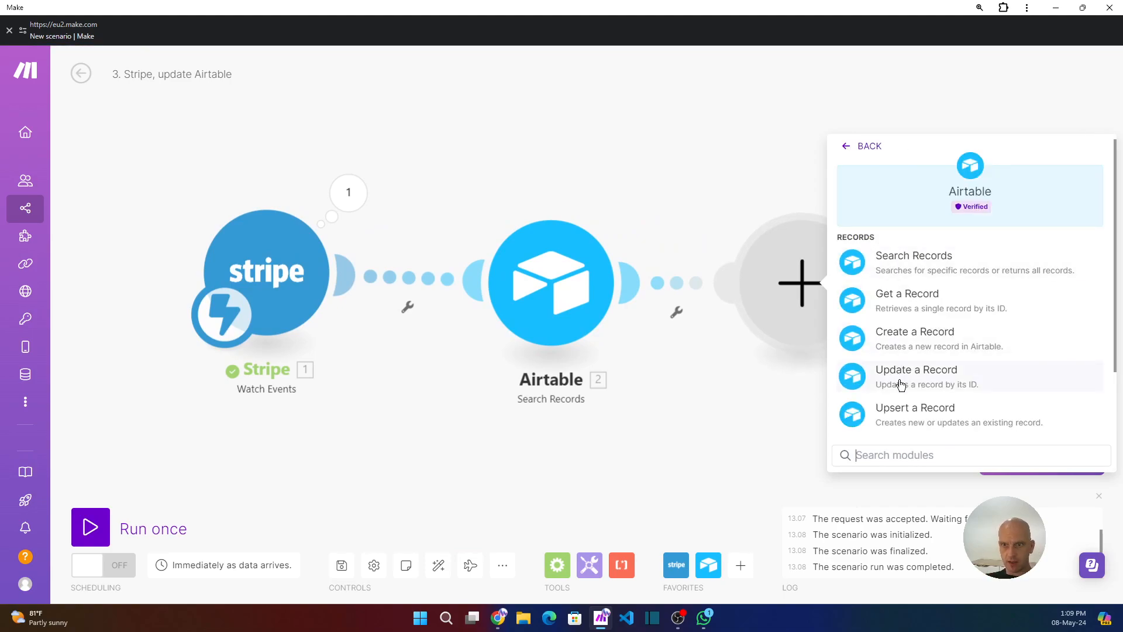
pyautogui.click(900, 308)
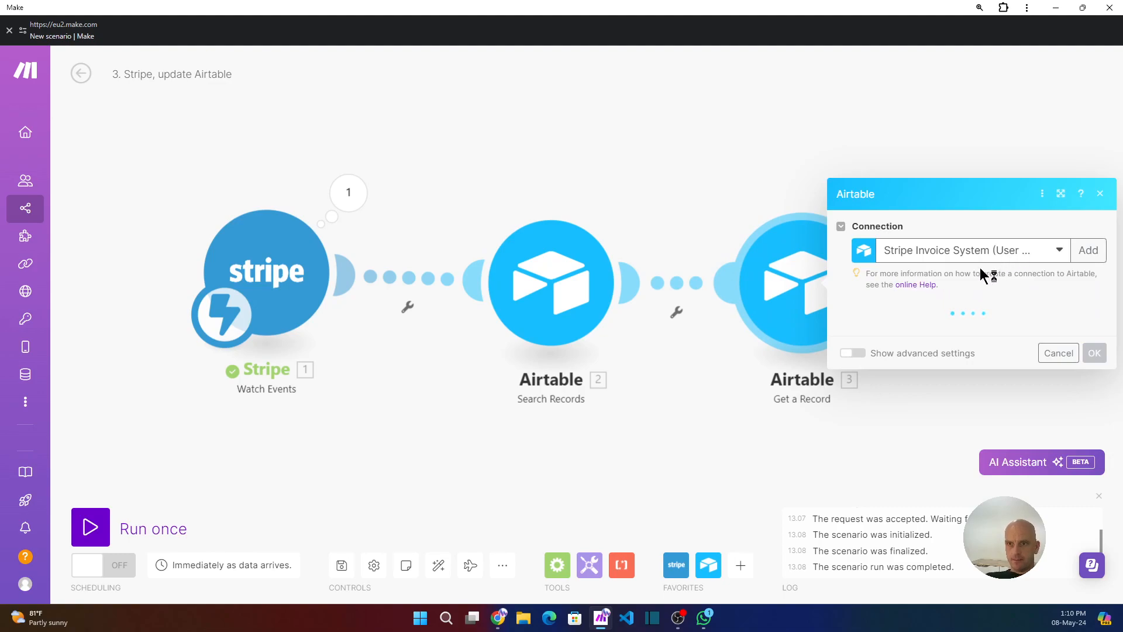
# Configure Get a Record with base YouTube Example, table Customer, and the Search Records ID as Record ID.
pyautogui.click(924, 334)
pyautogui.click(899, 351)
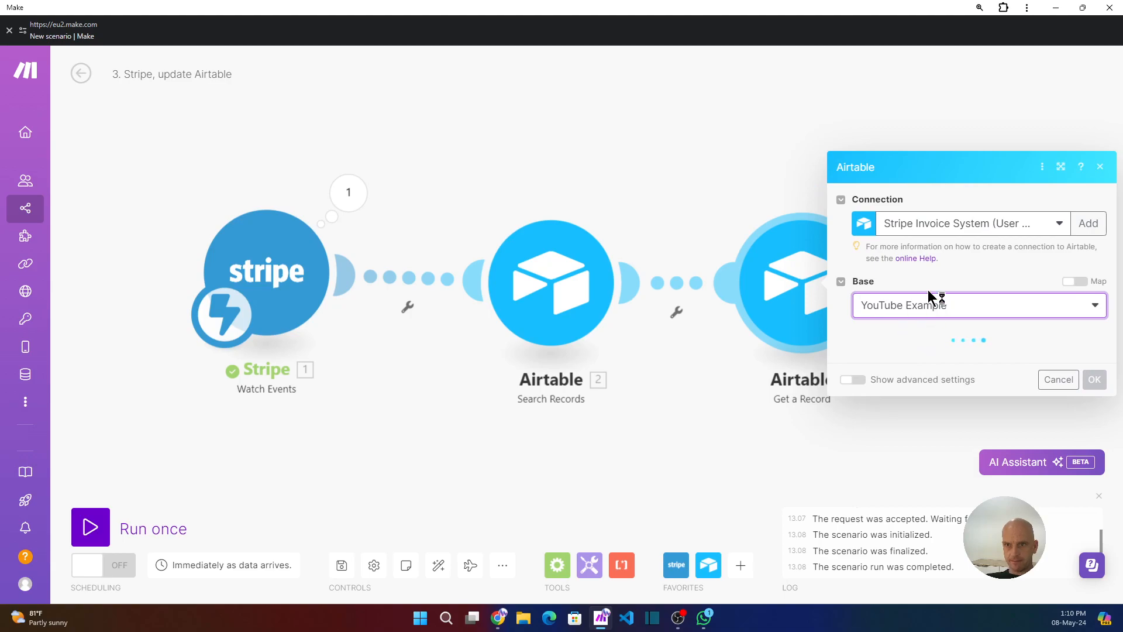
pyautogui.click(927, 353)
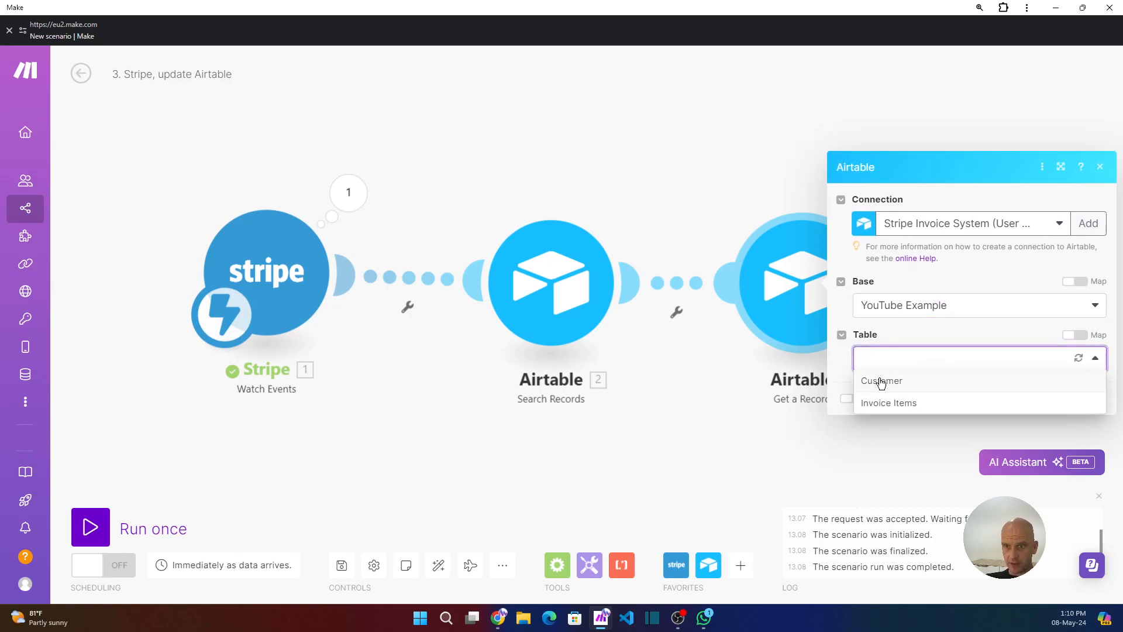
pyautogui.click(879, 380)
pyautogui.click(916, 385)
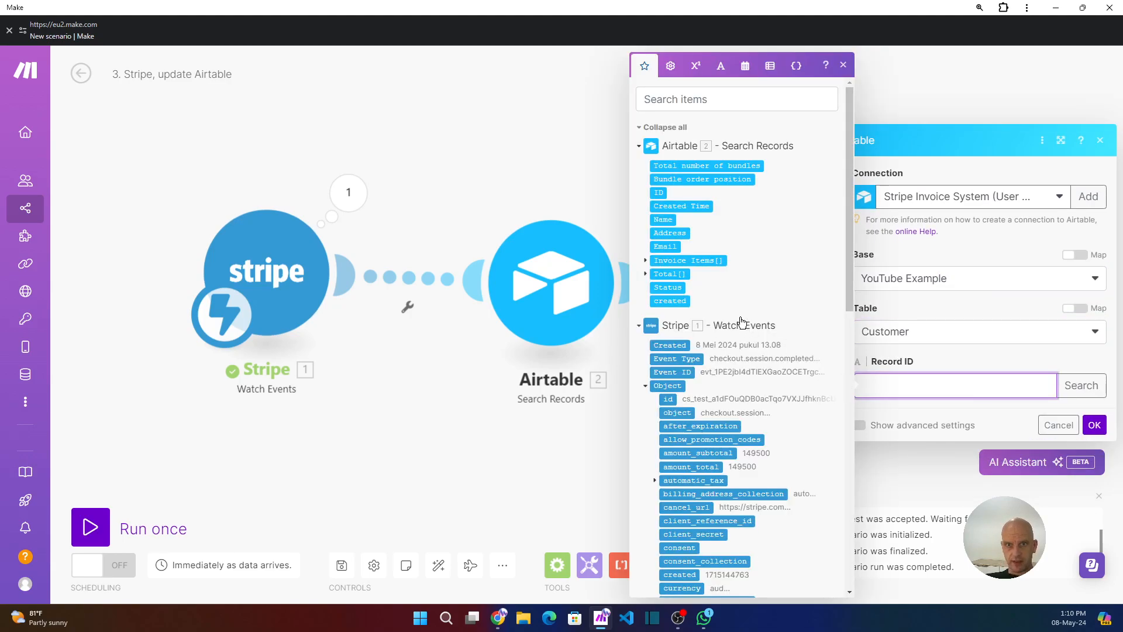
pyautogui.click(659, 192)
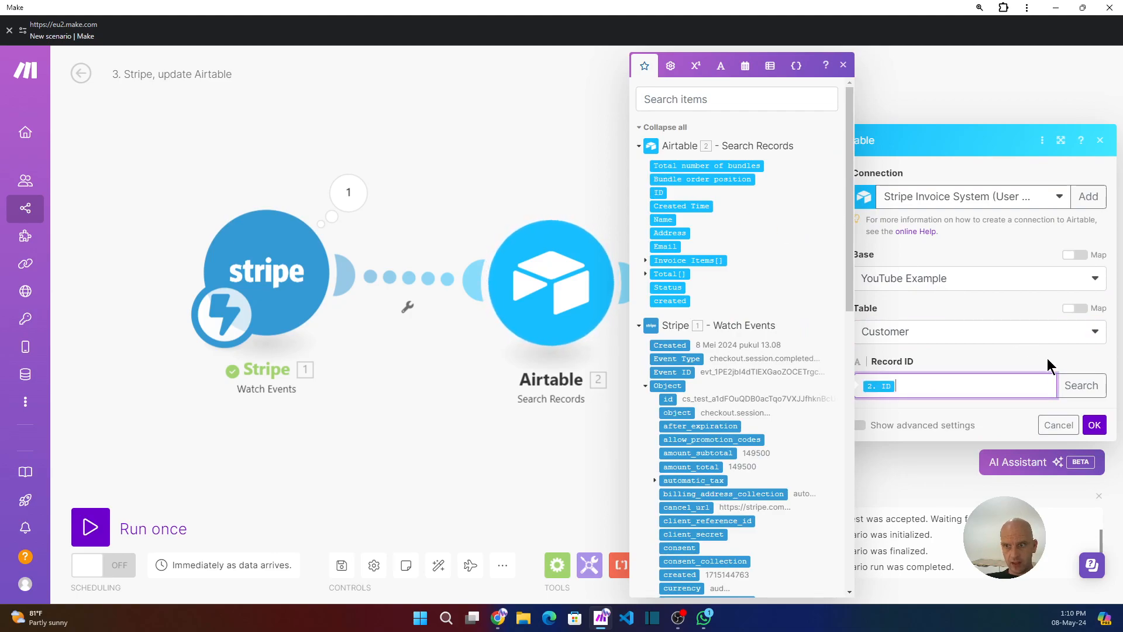
pyautogui.click(1094, 426)
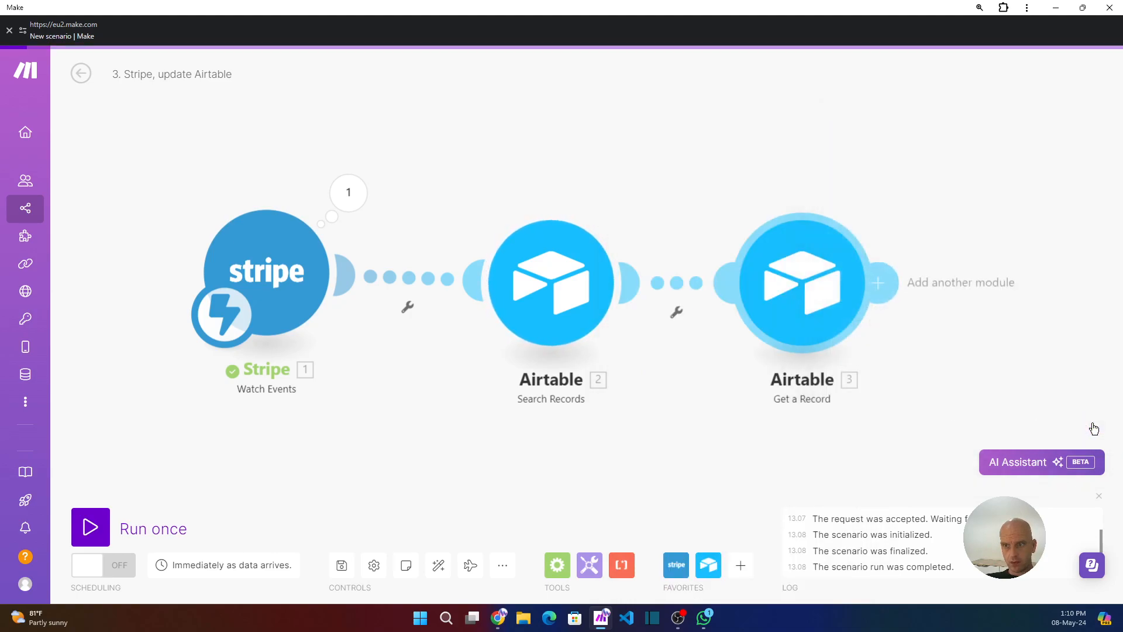
# Add an Airtable Update a Record module after the Get a Record module.
pyautogui.click(892, 280)
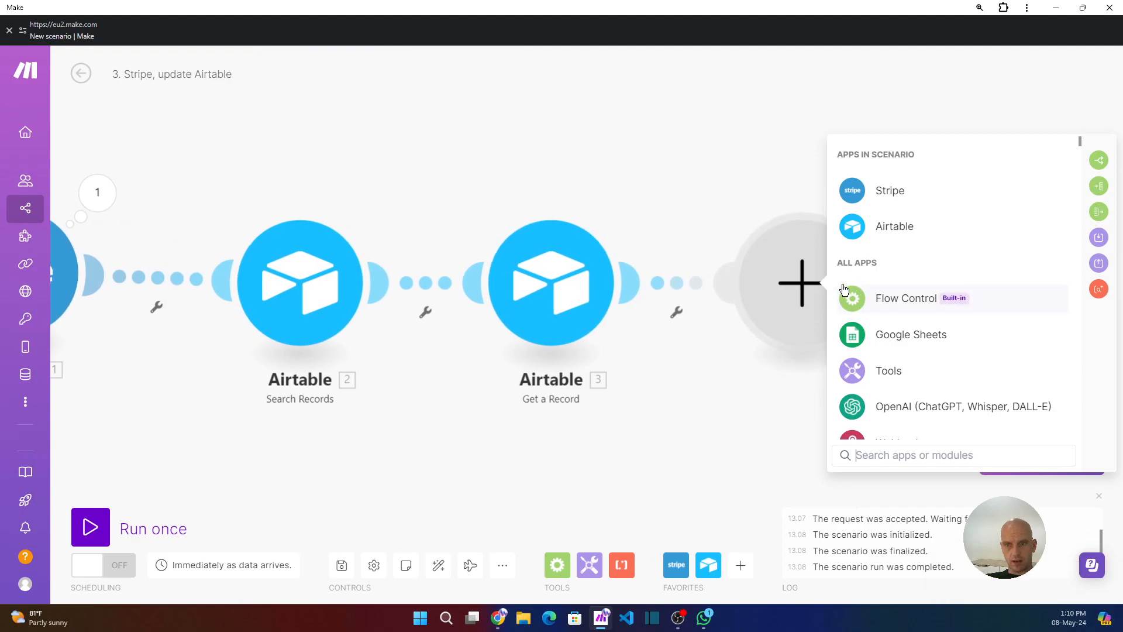
pyautogui.click(881, 229)
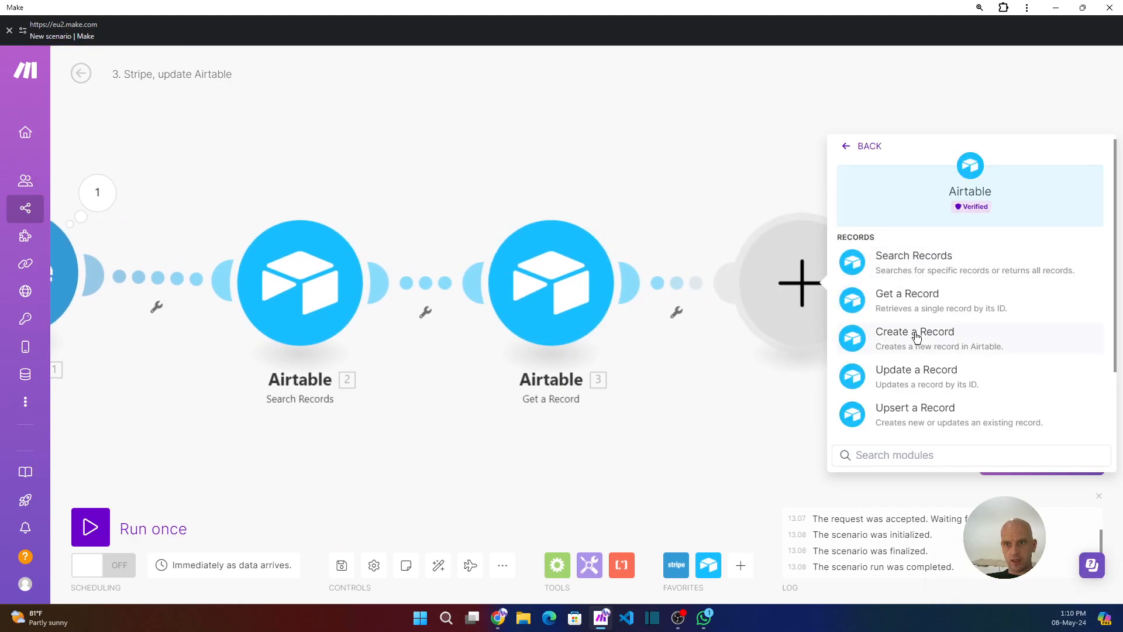
pyautogui.click(921, 377)
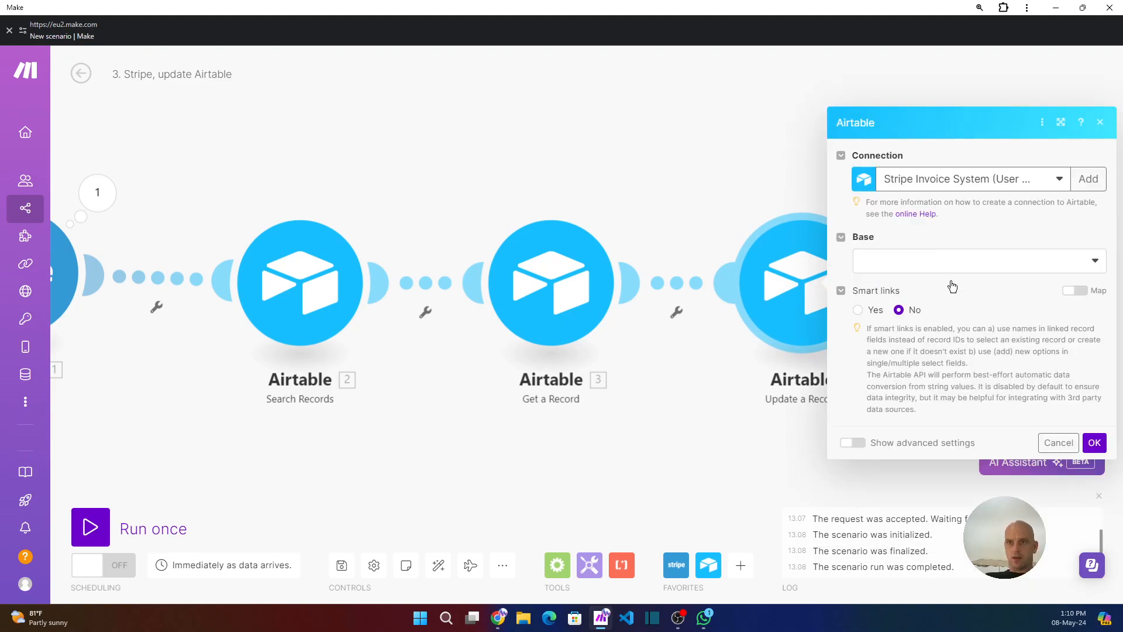
# Choose YouTube Example as the base and Customer as the table in the Update a Record module.
pyautogui.click(920, 273)
pyautogui.click(908, 281)
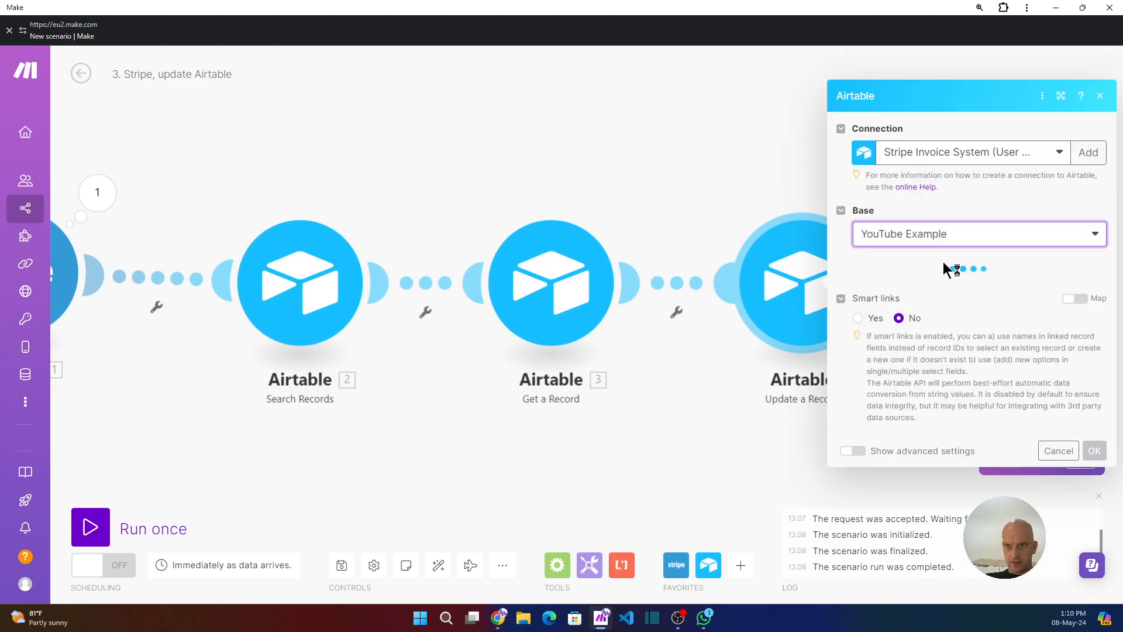
pyautogui.click(914, 298)
pyautogui.click(896, 317)
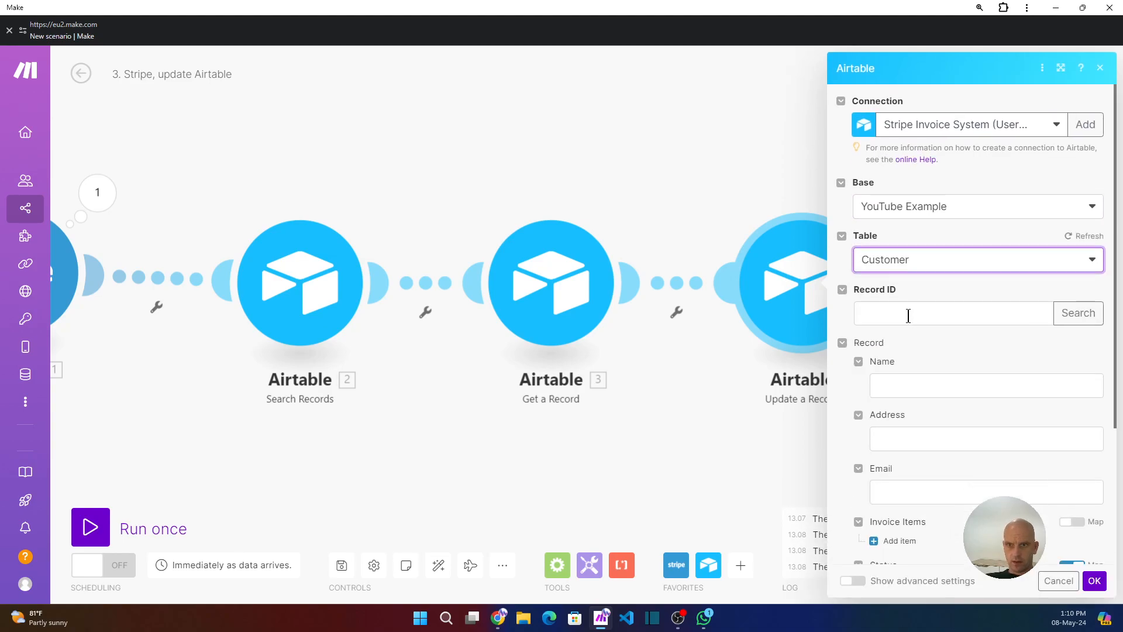
# Map the Get a Record ID into the Record ID field, set Status to Payment Received, and save the module.
pyautogui.click(909, 313)
pyautogui.click(659, 166)
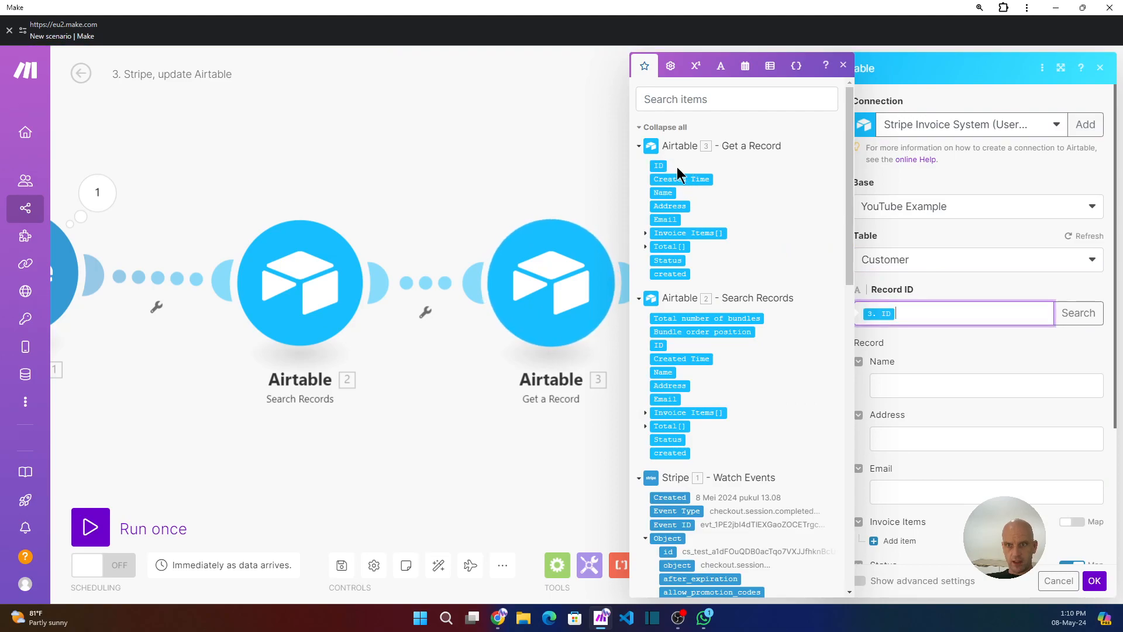
pyautogui.scroll(-2, 944, 374)
pyautogui.scroll(-3, 943, 392)
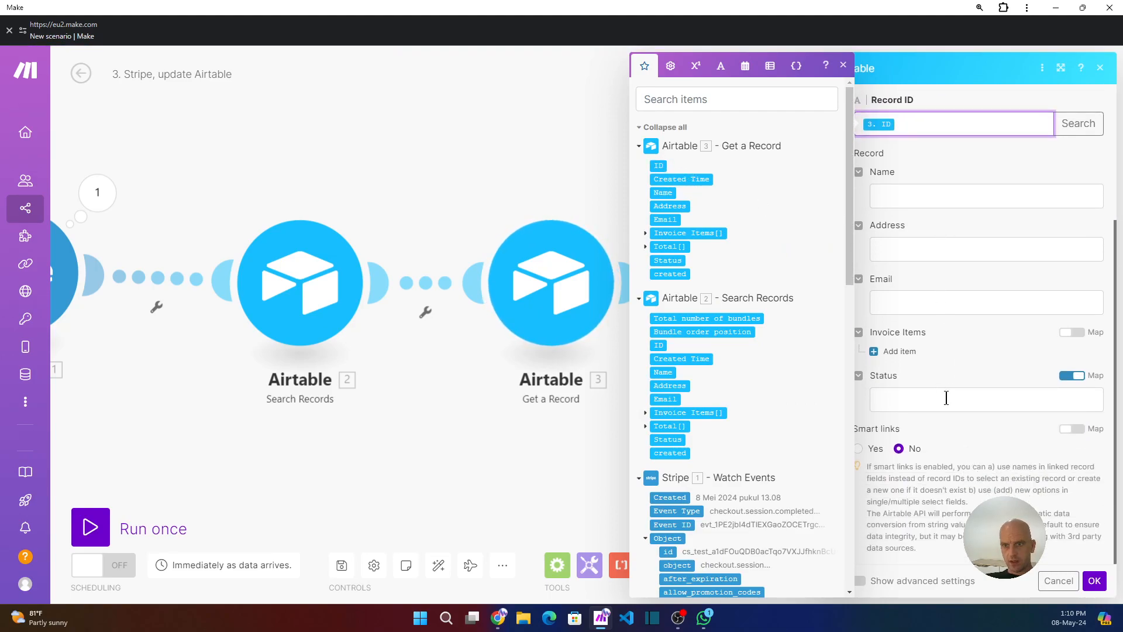
pyautogui.click(1070, 378)
pyautogui.click(1053, 399)
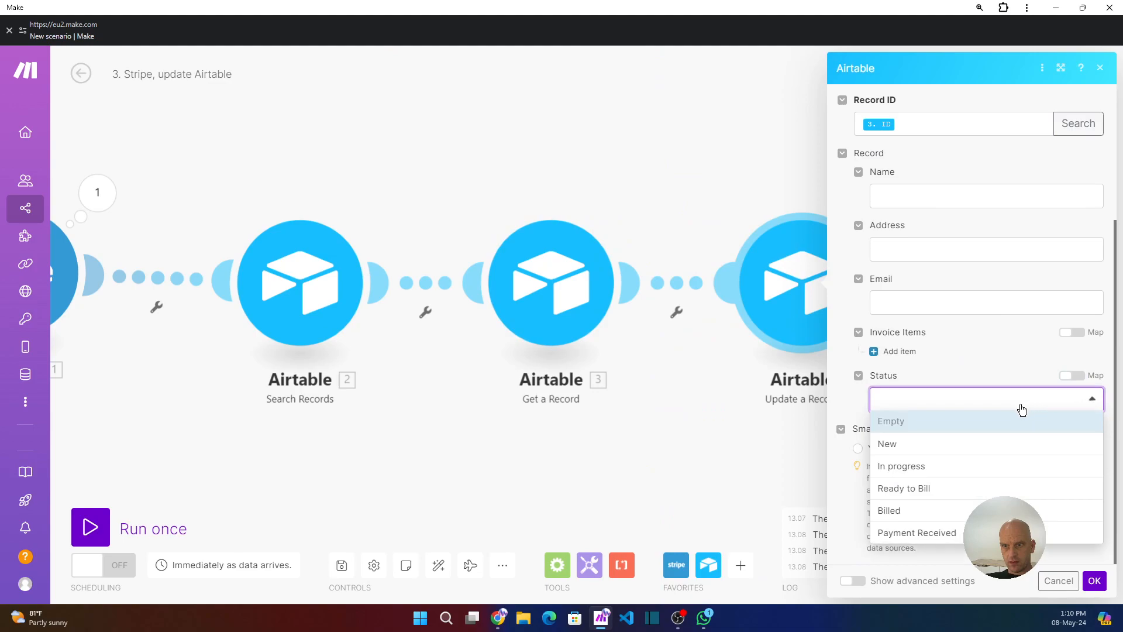
pyautogui.click(905, 533)
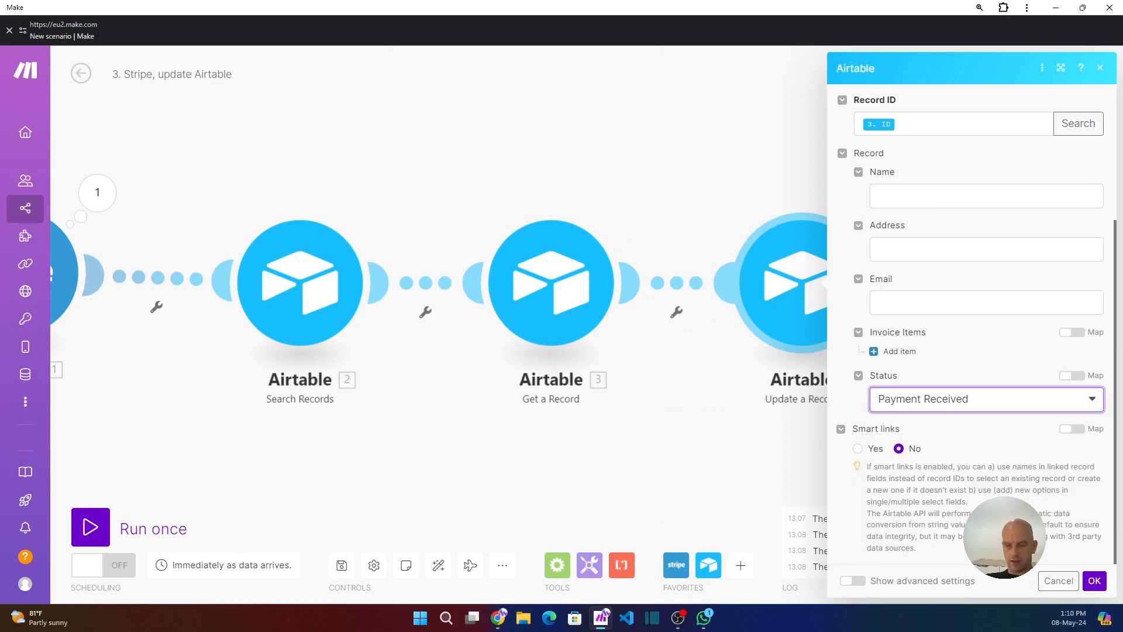
pyautogui.click(1094, 580)
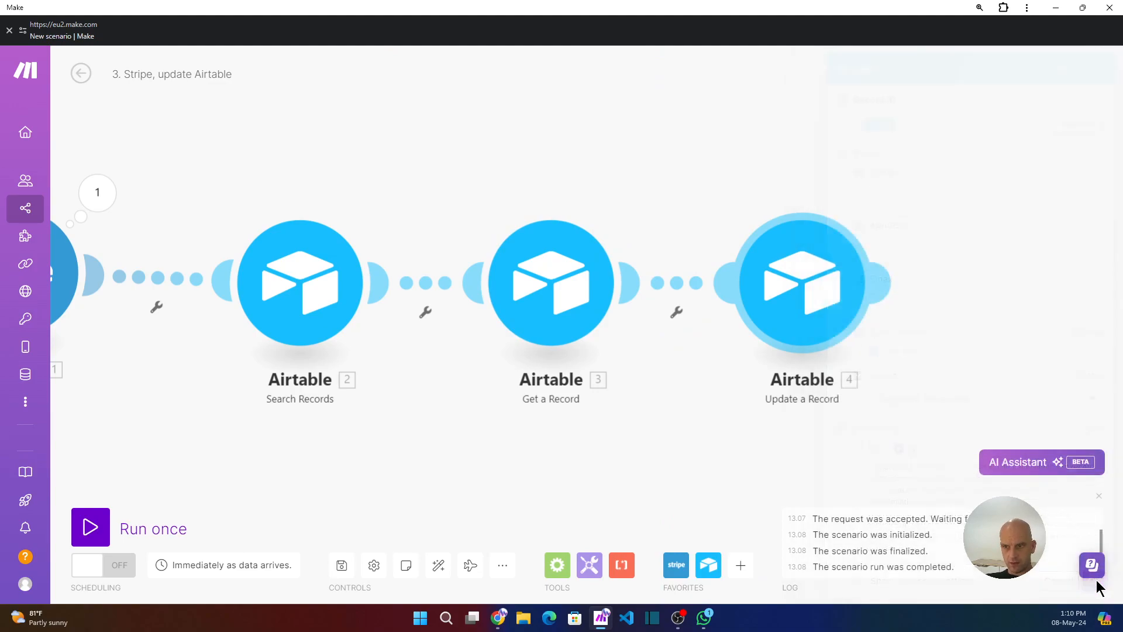
# Save the scenario and run it once so it waits for a Stripe event.
pyautogui.click(346, 568)
pyautogui.click(439, 565)
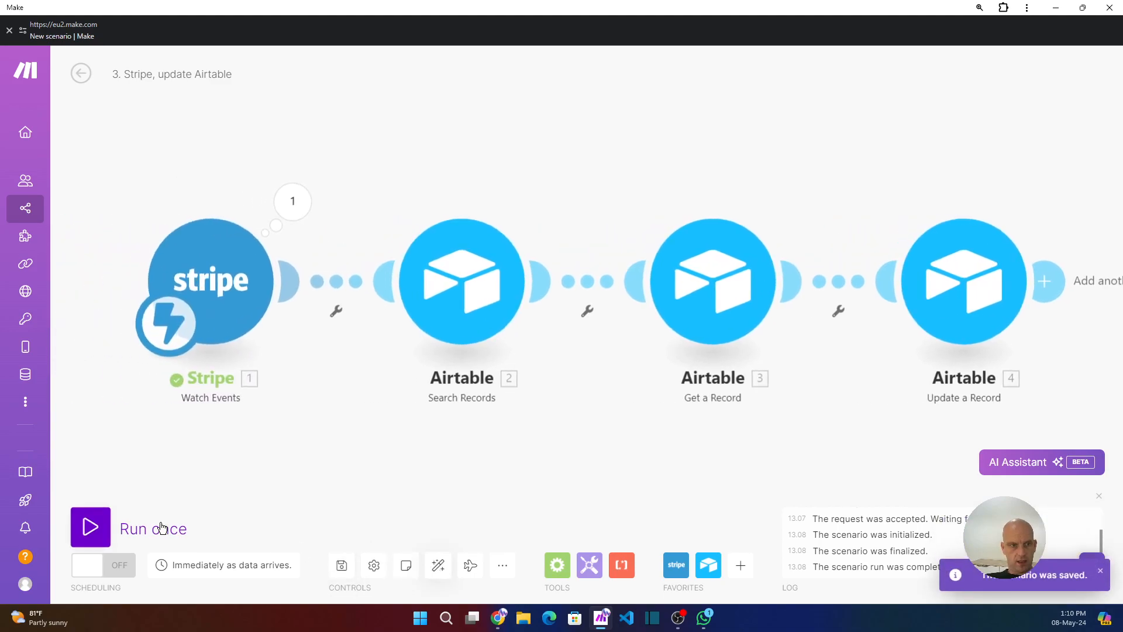
pyautogui.click(91, 527)
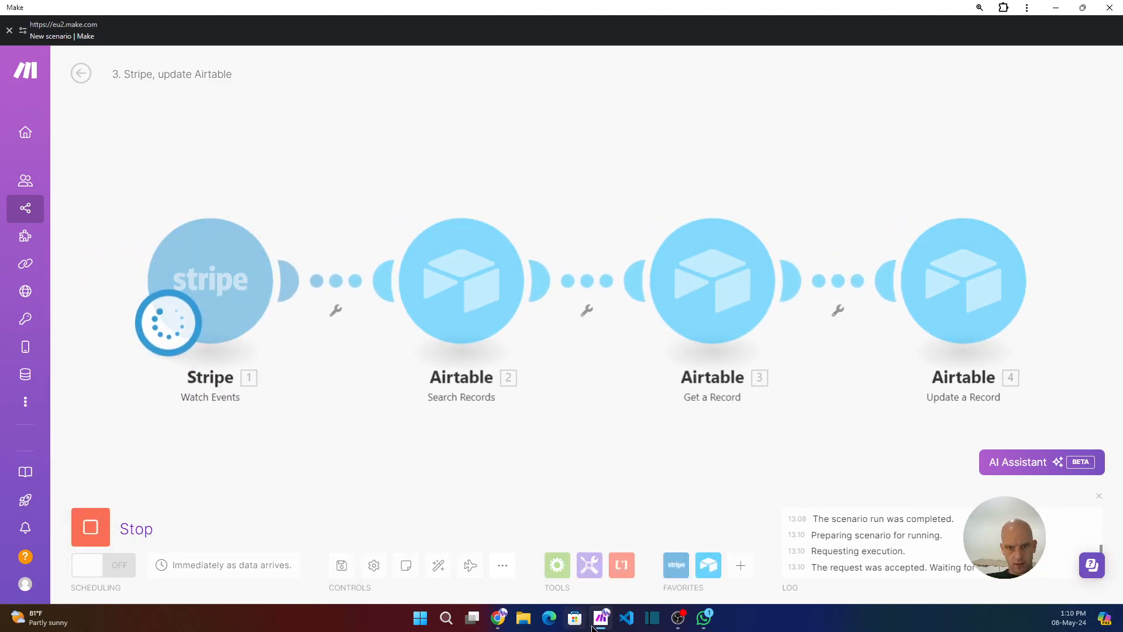
# Switch to the browser and open the copied Stripe payment link in the checkout tab.
pyautogui.click(498, 617)
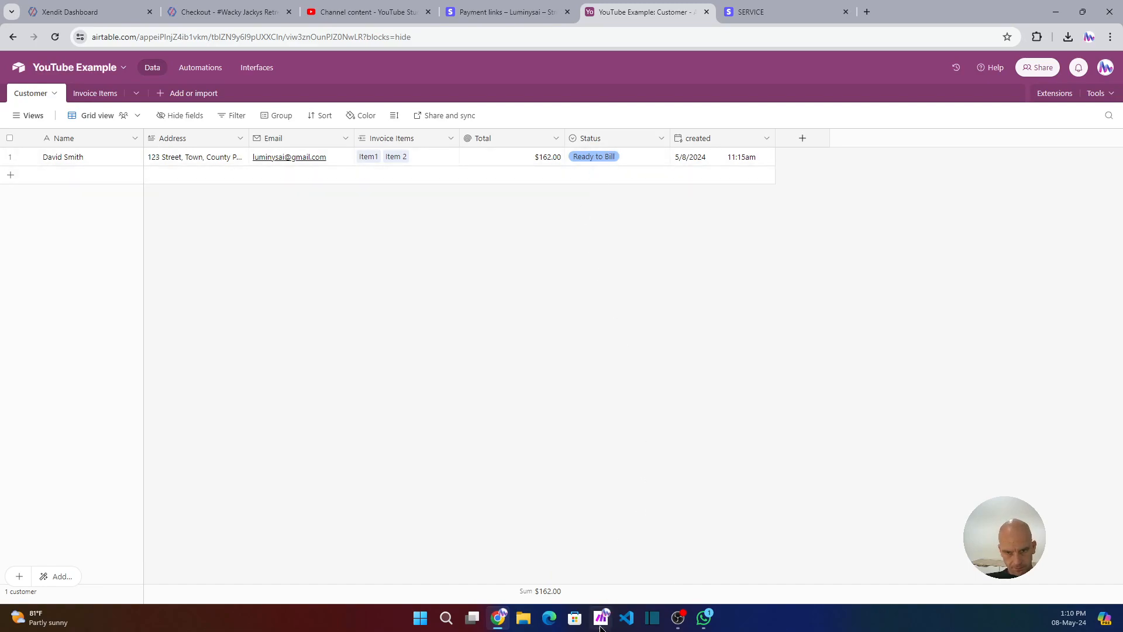
pyautogui.moveTo(603, 623)
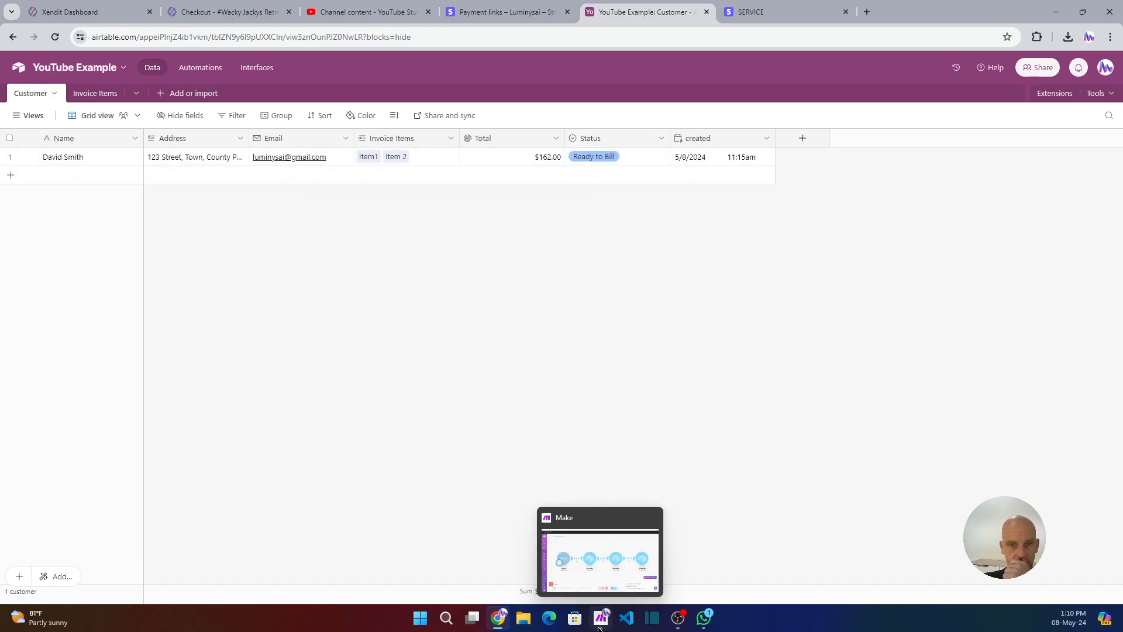
pyautogui.click(601, 624)
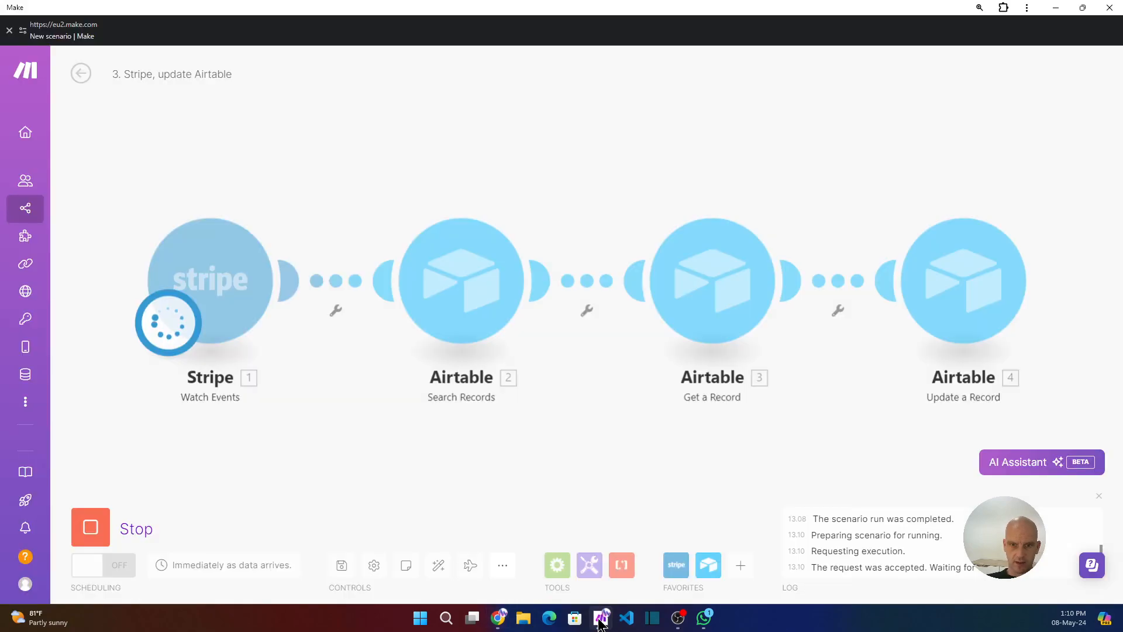
pyautogui.click(498, 618)
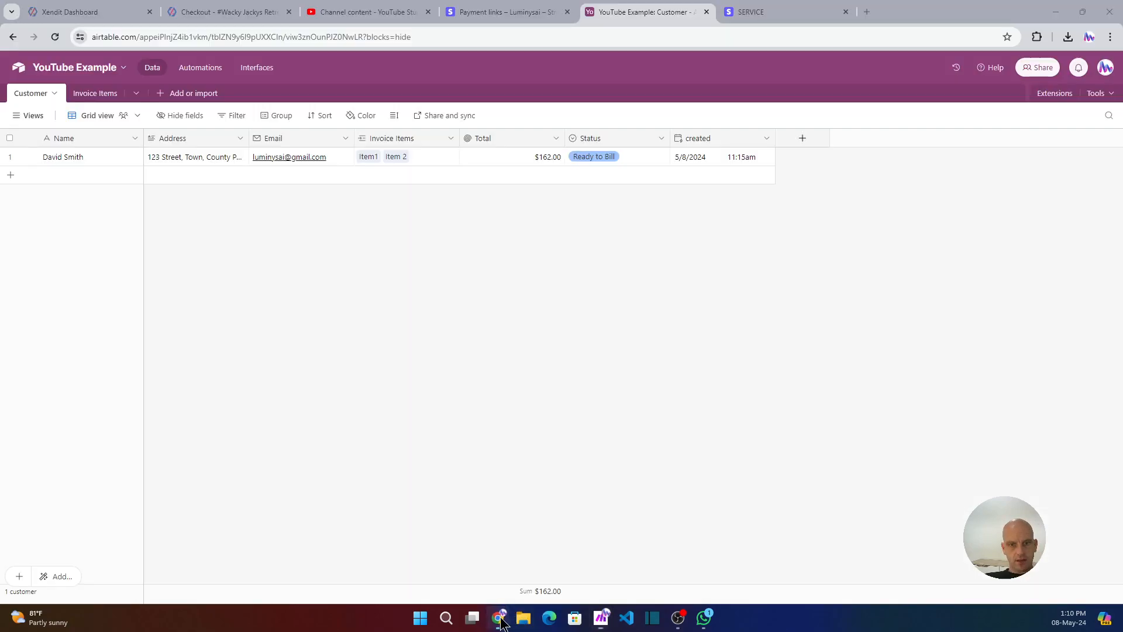
pyautogui.click(773, 14)
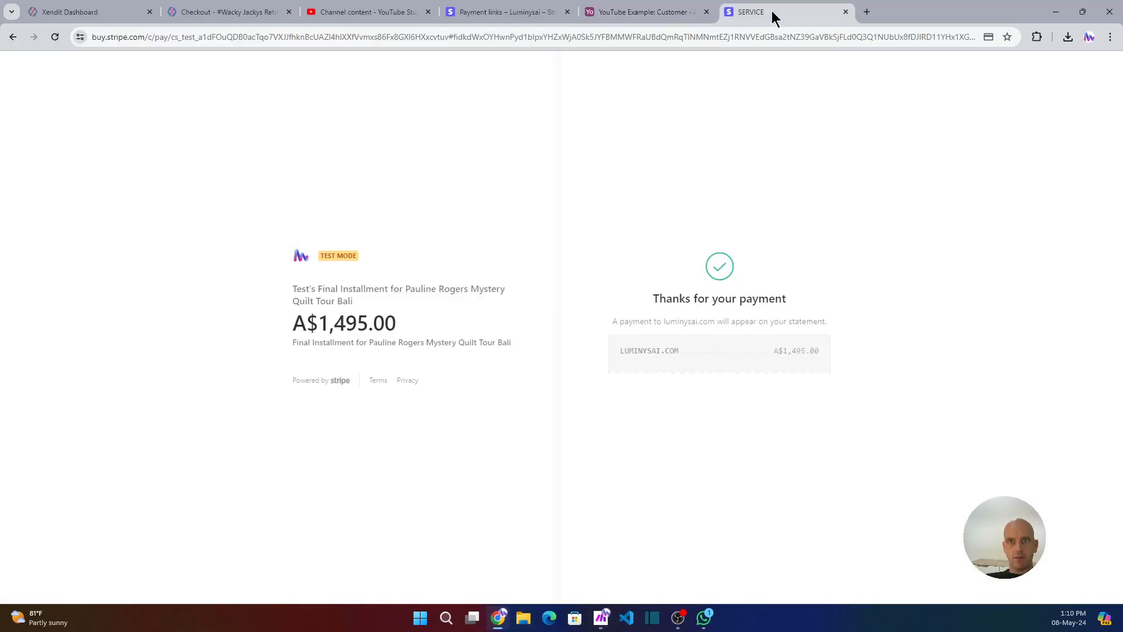
pyautogui.click(665, 35)
pyautogui.write('https://buy.stripe.com/test_7slbKm70j3qjf4Y14Y')
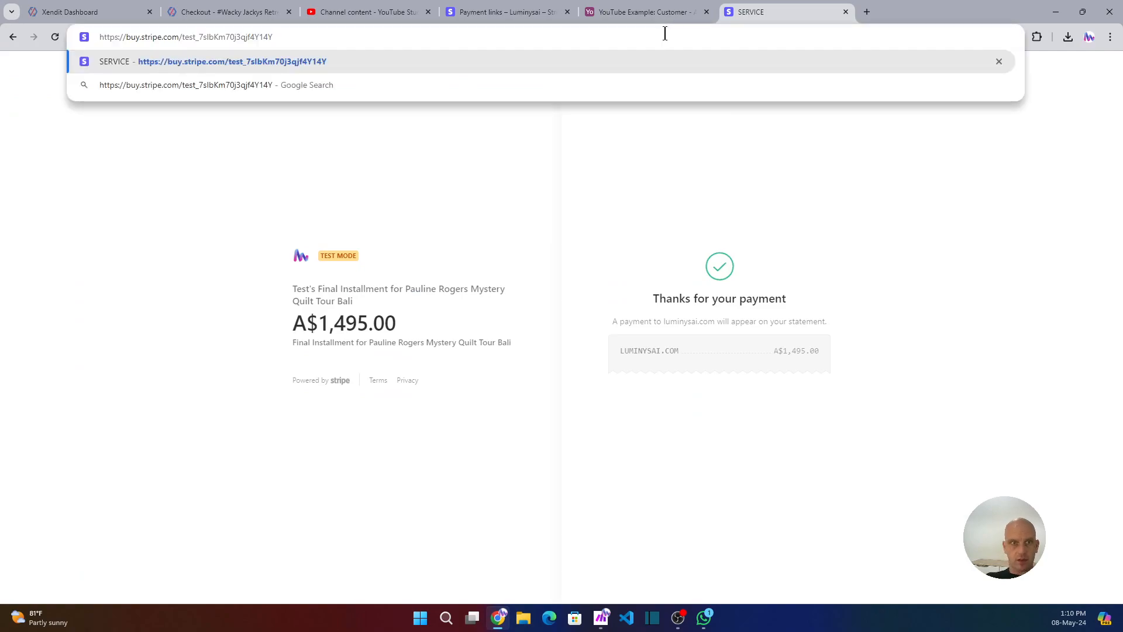
pyautogui.press('Return')
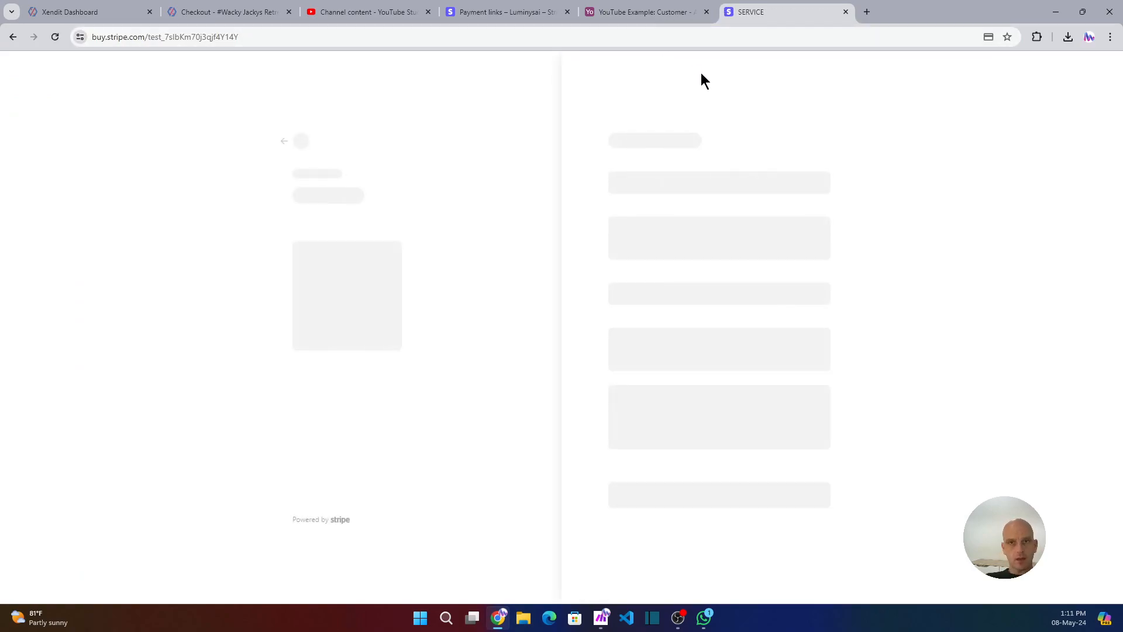
# Fill in the customer's e-mail, the card number, expiry date 12/34 and the CVC in the checkout form.
pyautogui.click(647, 198)
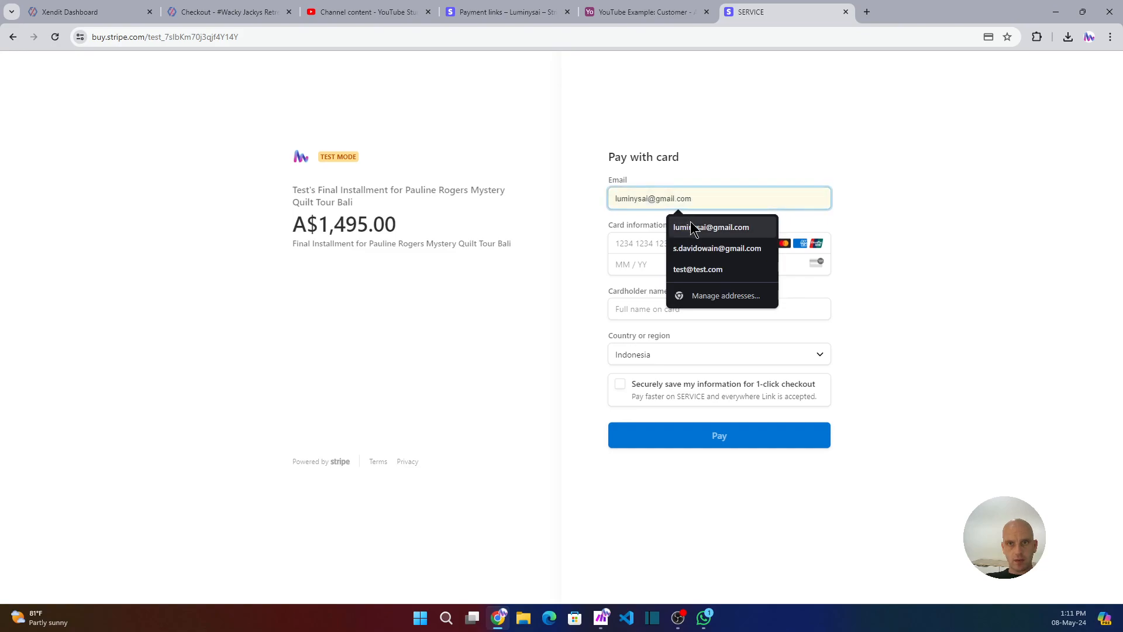
pyautogui.click(693, 227)
pyautogui.click(622, 241)
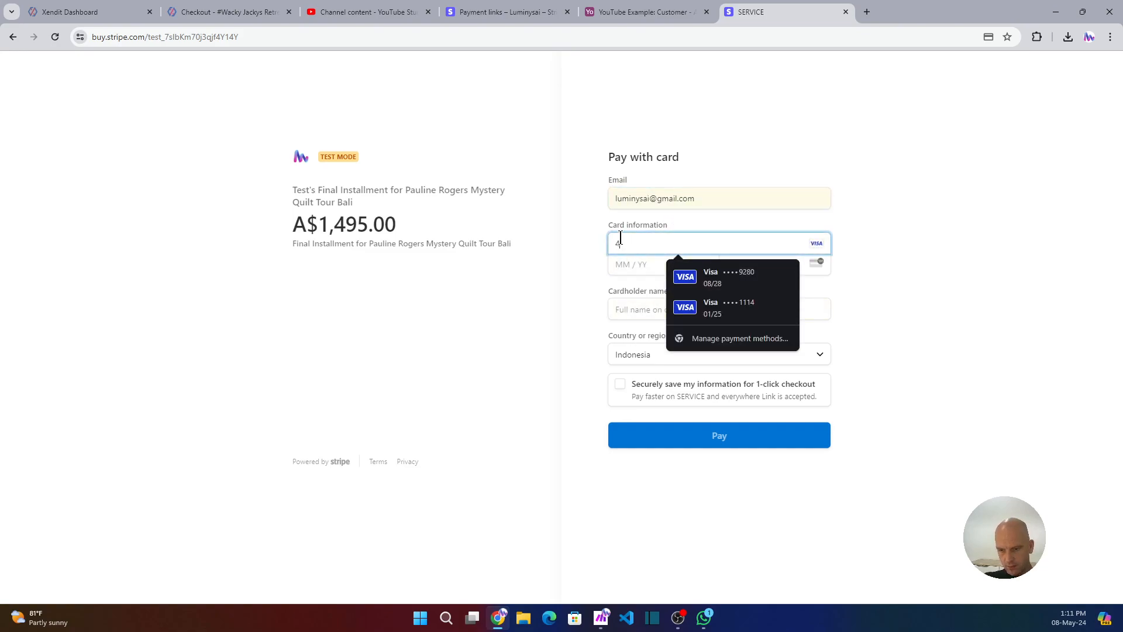
pyautogui.write('4242 4242 4242')
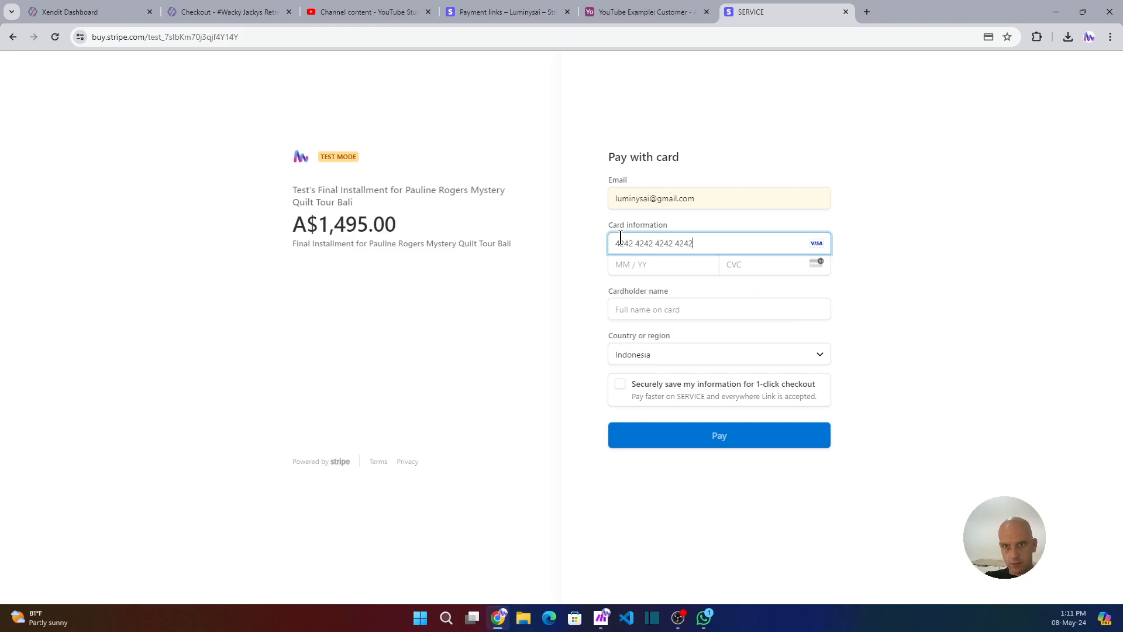
pyautogui.write('1234')
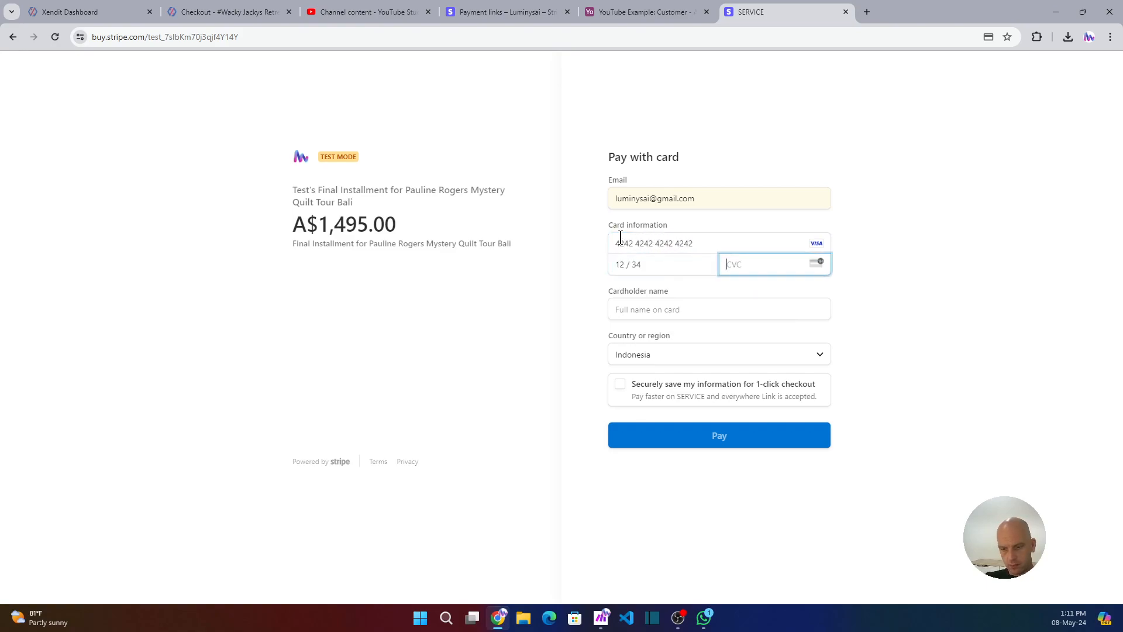
# Enter the cardholder's full name and submit the payment.
pyautogui.click(630, 310)
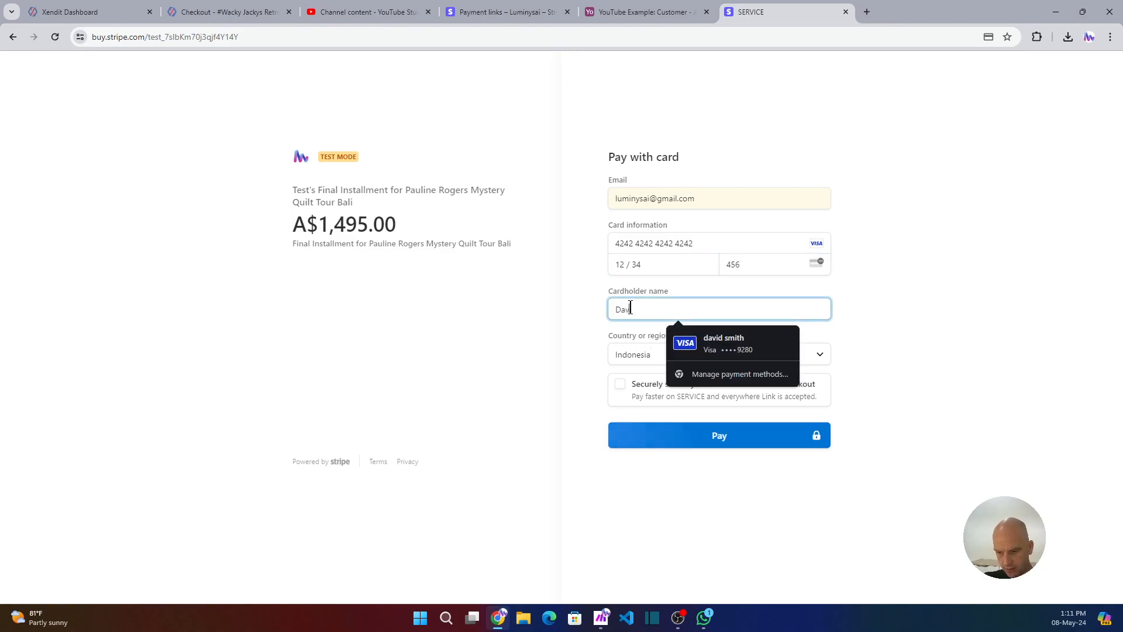
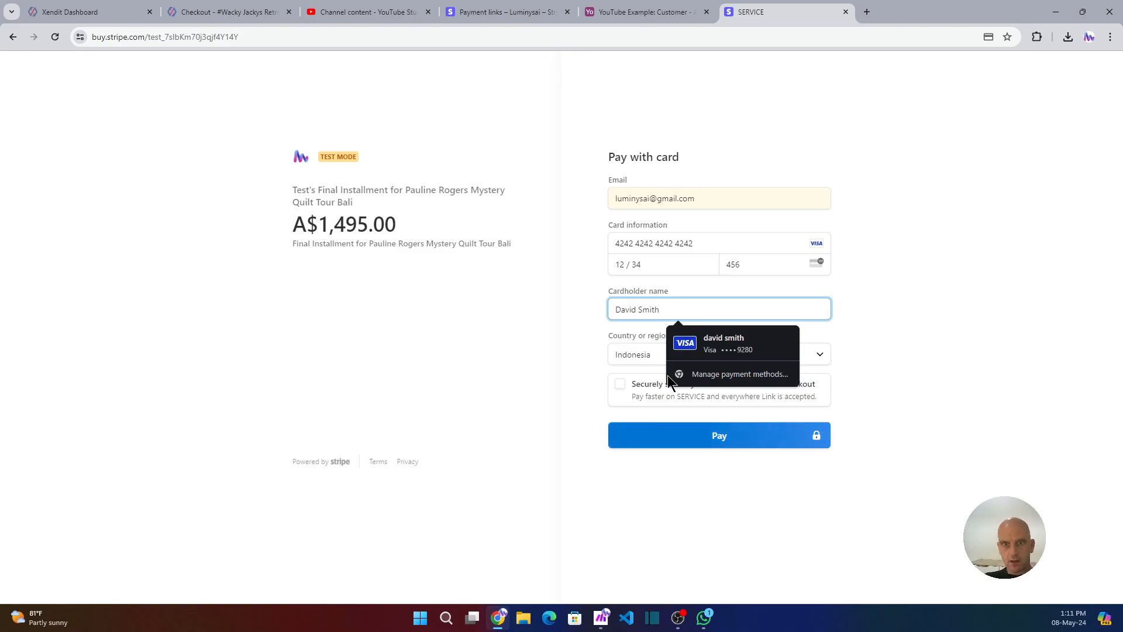
pyautogui.click(710, 441)
# Check the scenario run in Make and open the customer record in Airtable to review its status.
pyautogui.moveTo(606, 624)
pyautogui.click(590, 554)
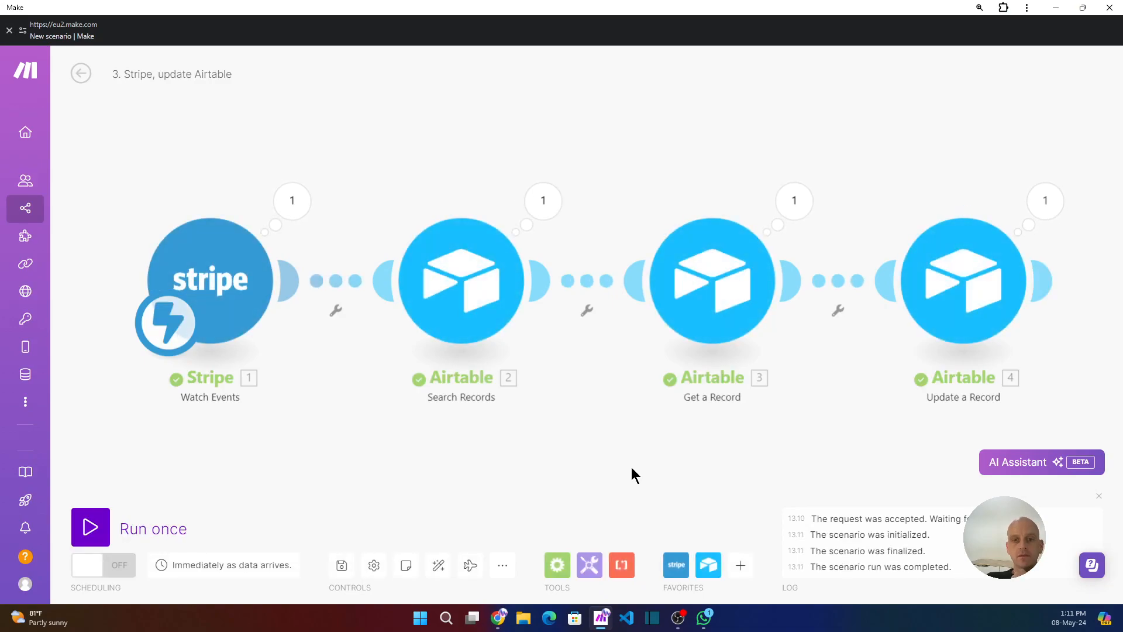
pyautogui.click(505, 624)
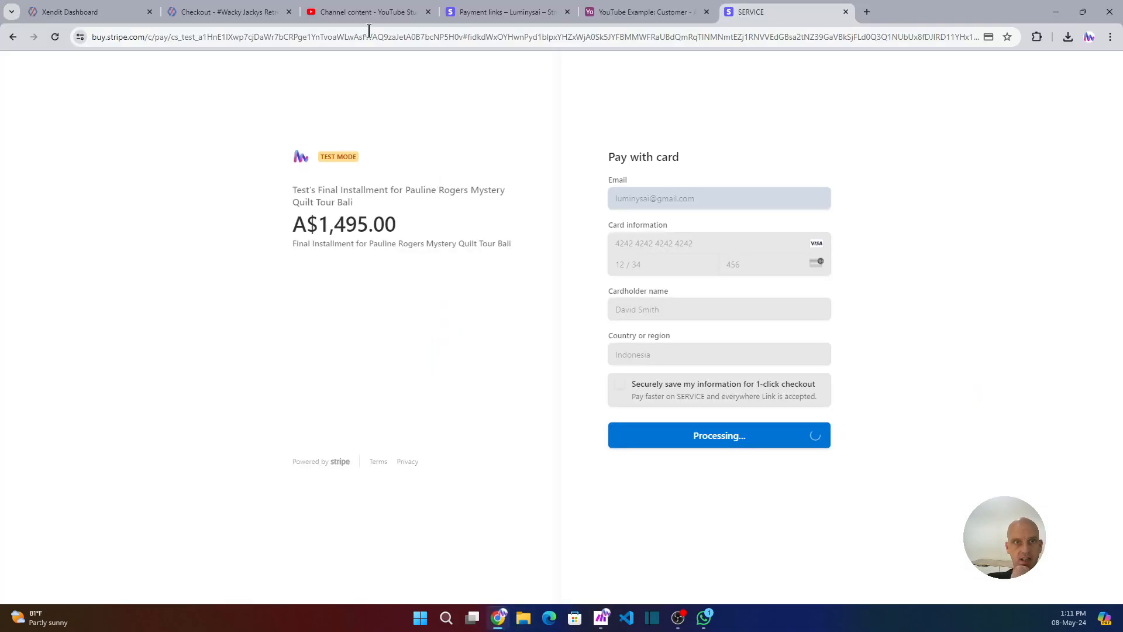
pyautogui.click(620, 12)
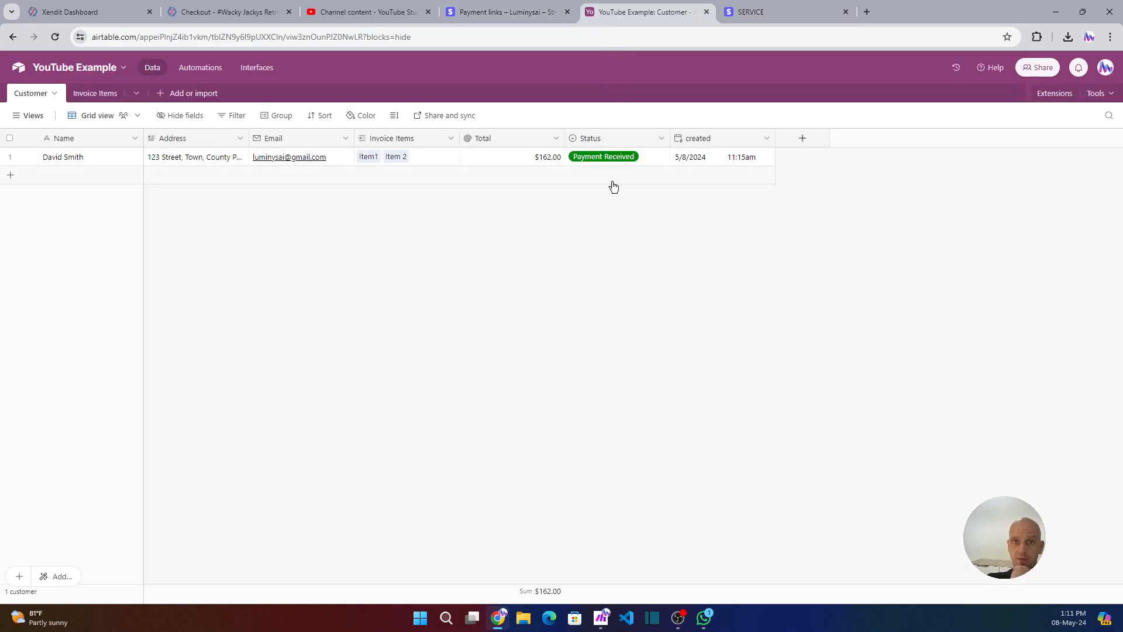
pyautogui.click(26, 157)
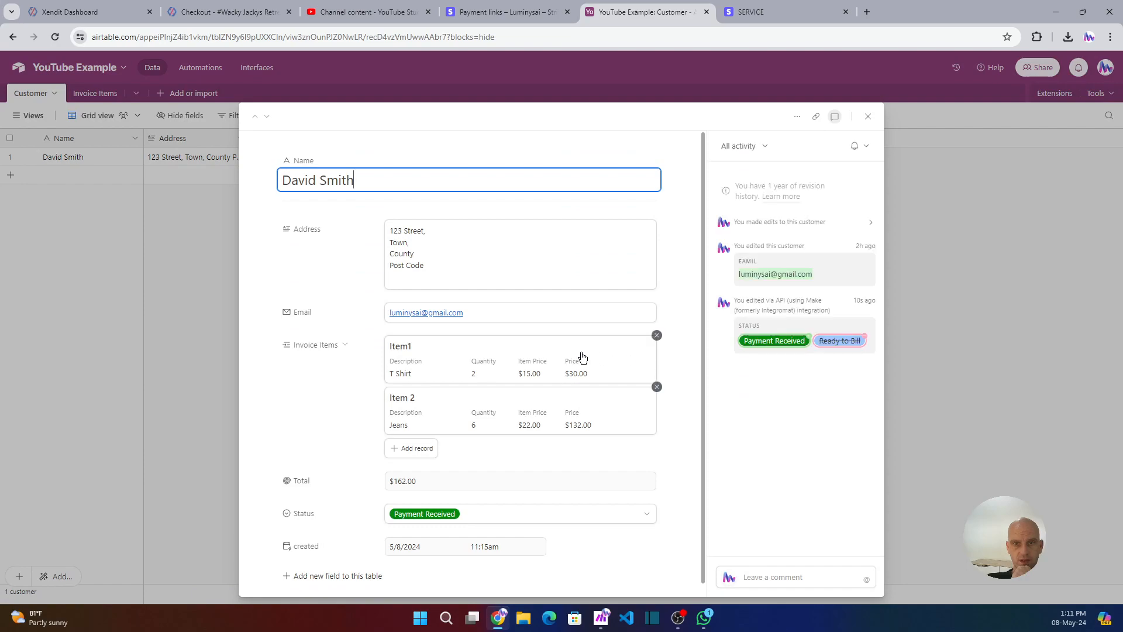